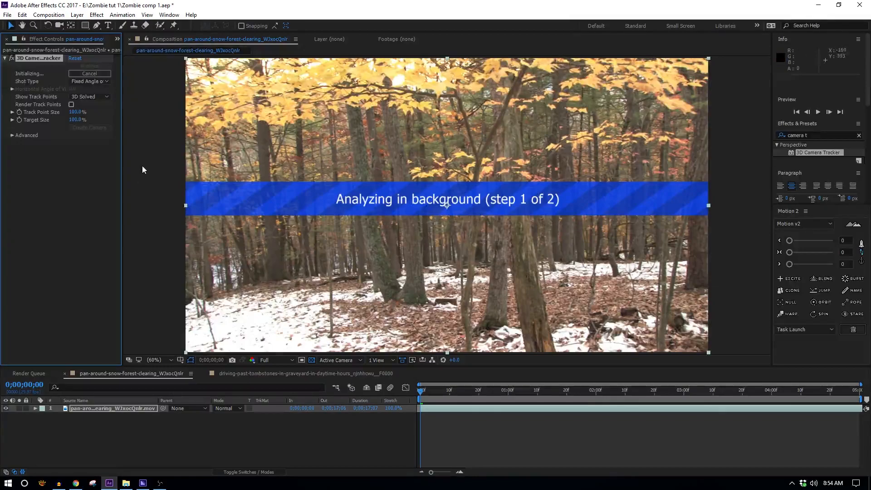
# - Set the 3D Camera Tracker's advanced solve method to Tripod Pan, preview the panning shot, and return to the first frame
pyautogui.moveTo(122, 151); pyautogui.dragTo(183, 151)
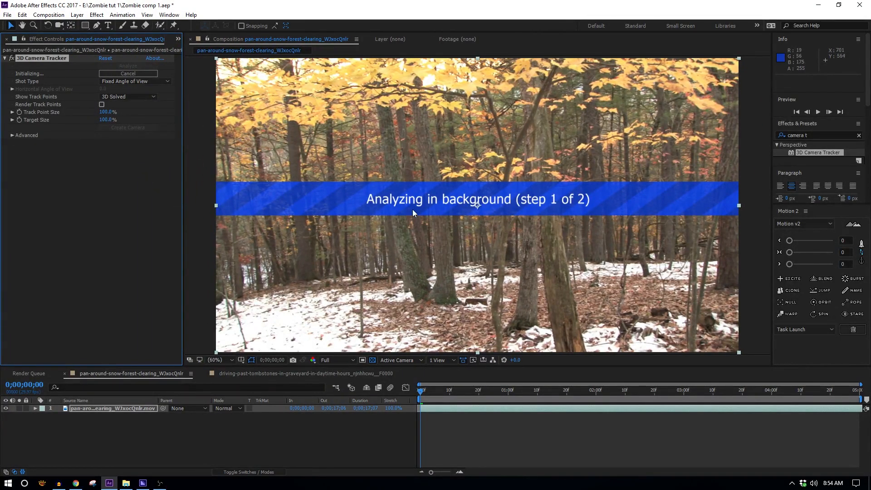
pyautogui.click(12, 136)
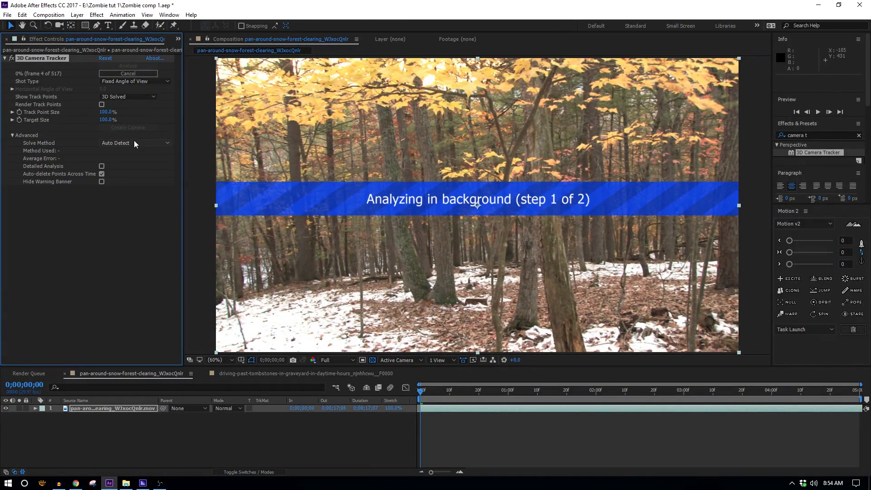
pyautogui.click(135, 142)
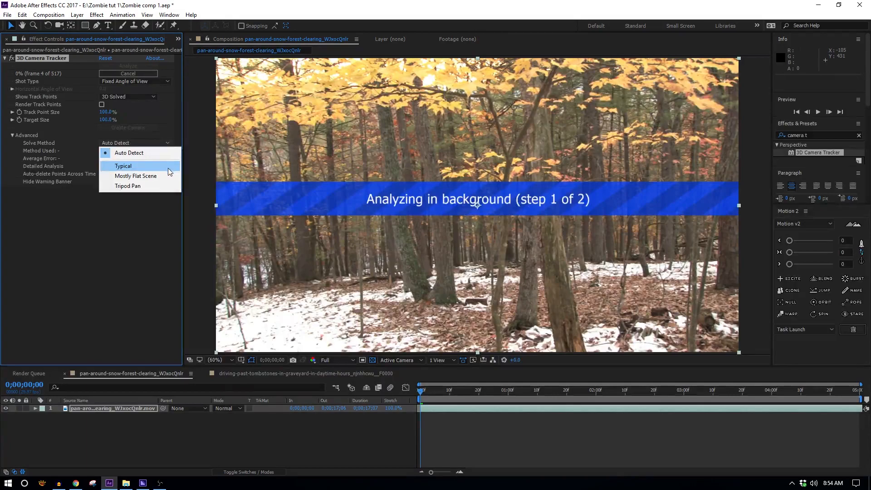
pyautogui.click(166, 186)
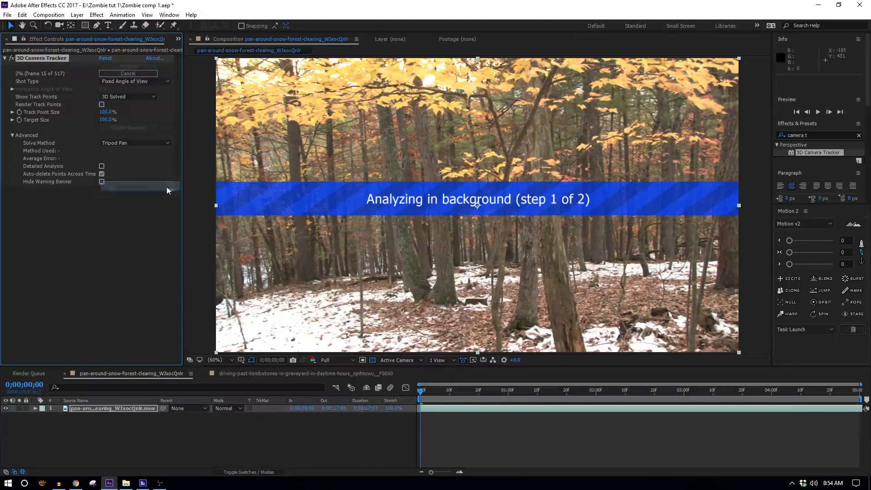
pyautogui.press('space')
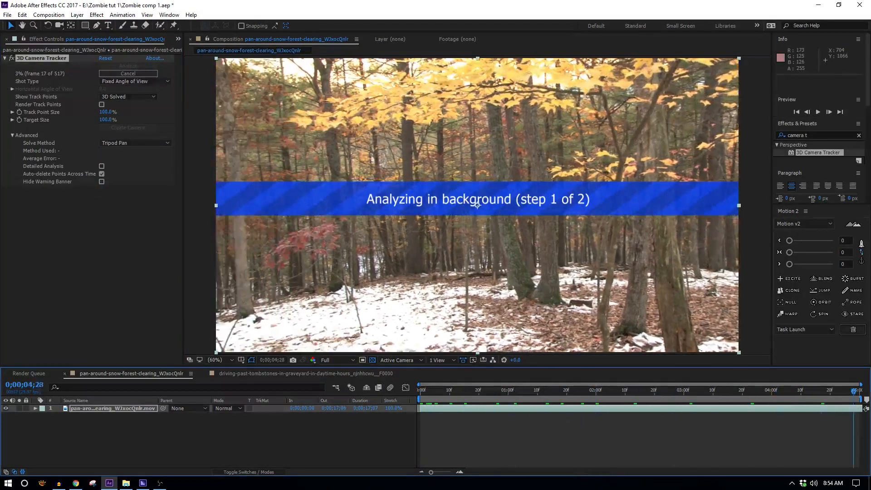
pyautogui.moveTo(860, 405); pyautogui.dragTo(366, 438)
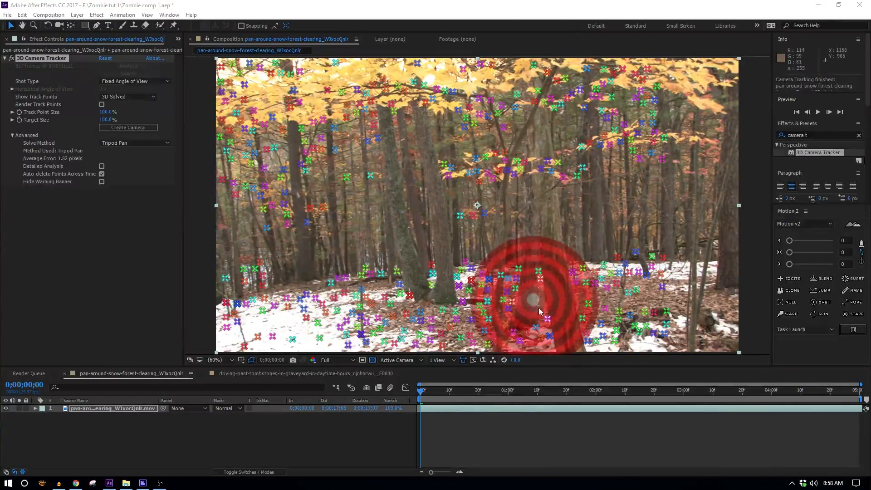
# - Create a null and camera from a track point near the centre of the forest shot
pyautogui.rightClick(468, 199)
pyautogui.click(521, 223)
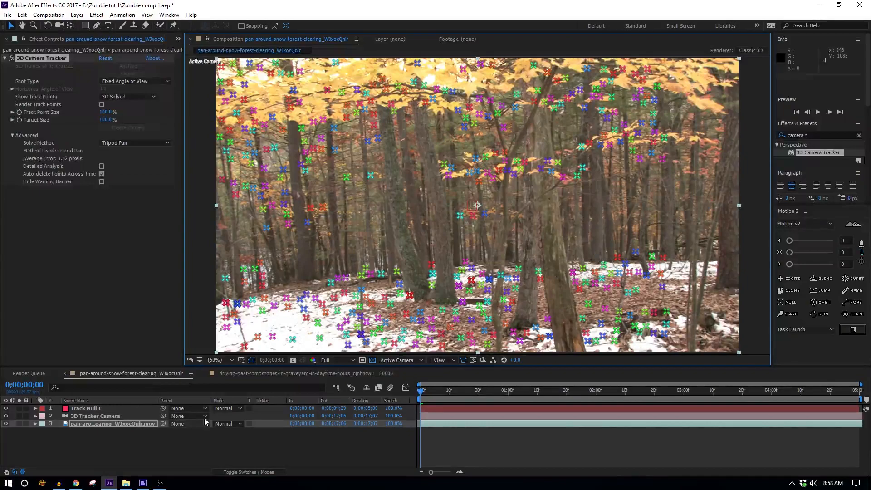
pyautogui.click(87, 411)
pyautogui.click(101, 443)
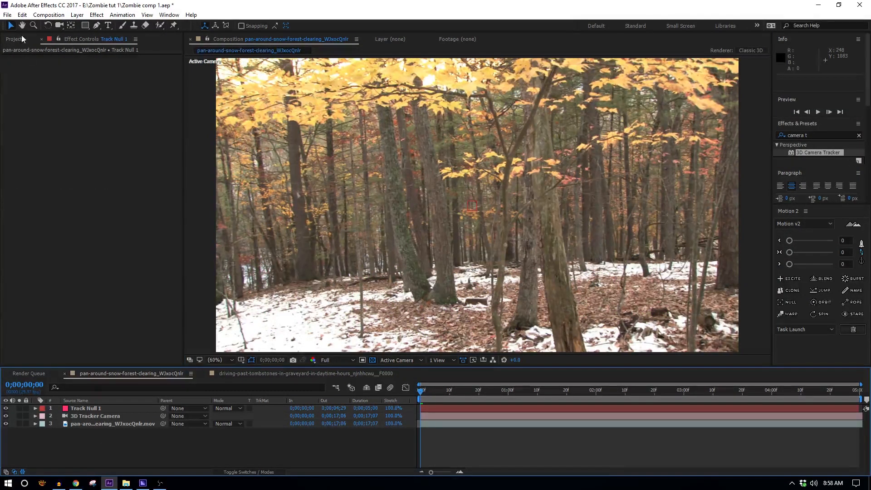
# - Switch to the Chrome browser and open the Zombies category under FootageCrate's VFX / Media Elements
pyautogui.click(76, 482)
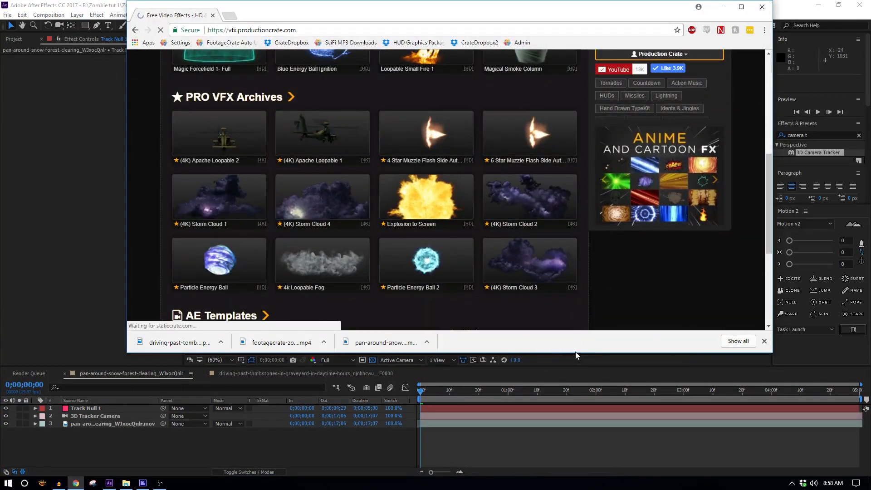
pyautogui.moveTo(575, 352); pyautogui.dragTo(572, 418)
pyautogui.scroll(6, 480, 290)
pyautogui.moveTo(240, 117)
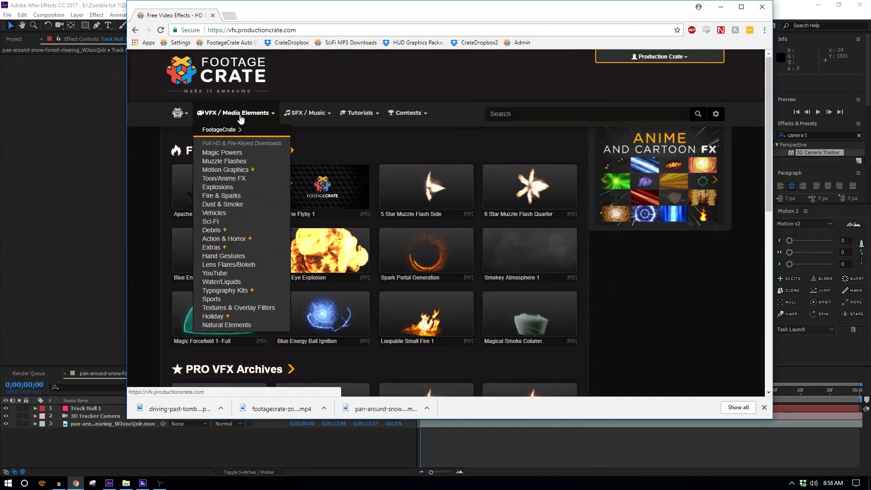
pyautogui.click(262, 250)
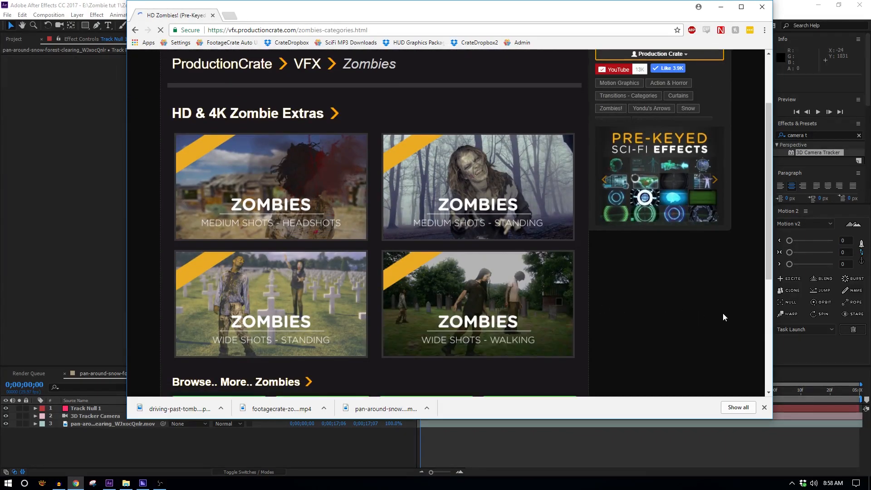
# - Open the Zombies Wide Shots - Walking collection and browse its clips
pyautogui.scroll(-1, 717, 323)
pyautogui.scroll(1, 718, 322)
pyautogui.click(491, 334)
pyautogui.scroll(-5, 657, 320)
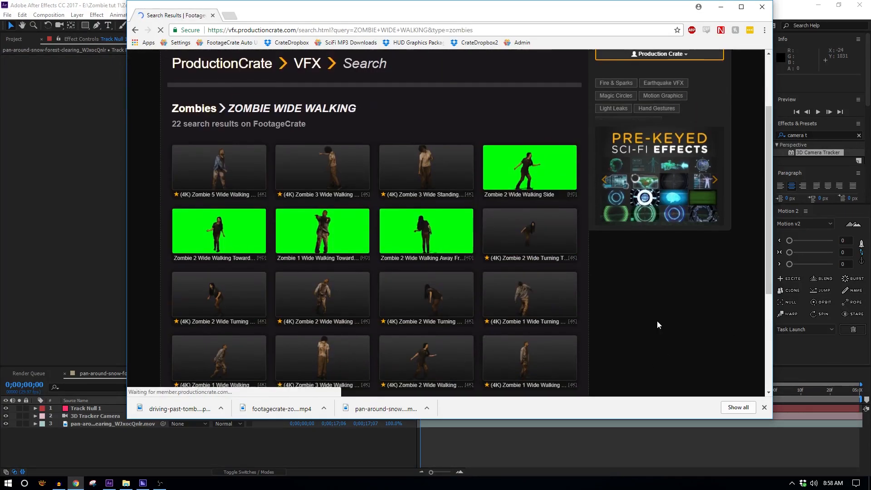
pyautogui.scroll(2, 656, 325)
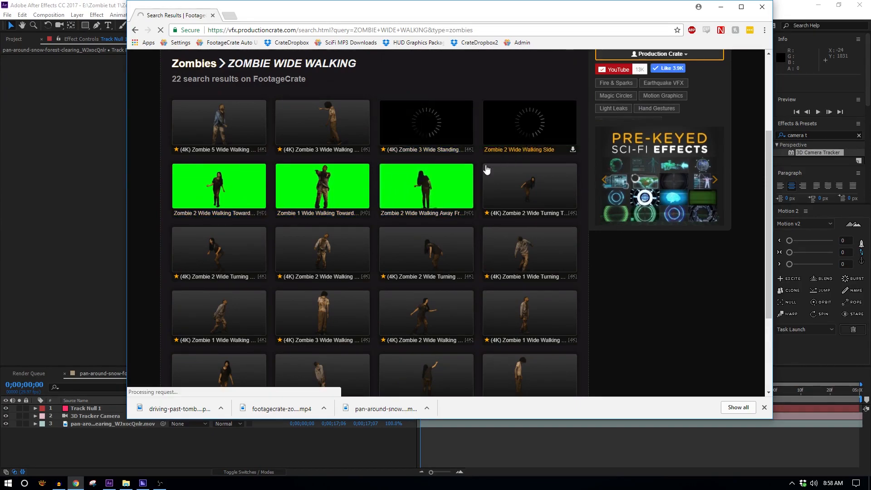
# - Download the green-screen clip Zombie 2 Wide Walking Side in HD 1920x1080 and close its preview
pyautogui.click(524, 132)
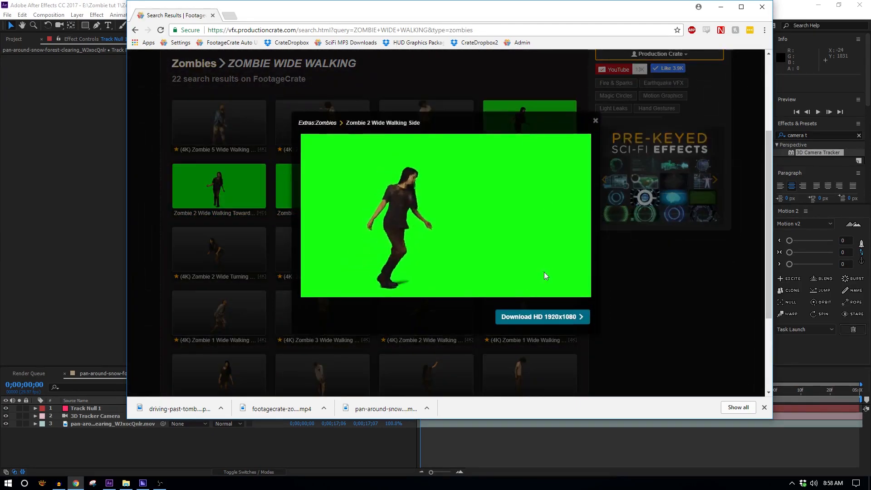
pyautogui.click(539, 316)
pyautogui.click(645, 319)
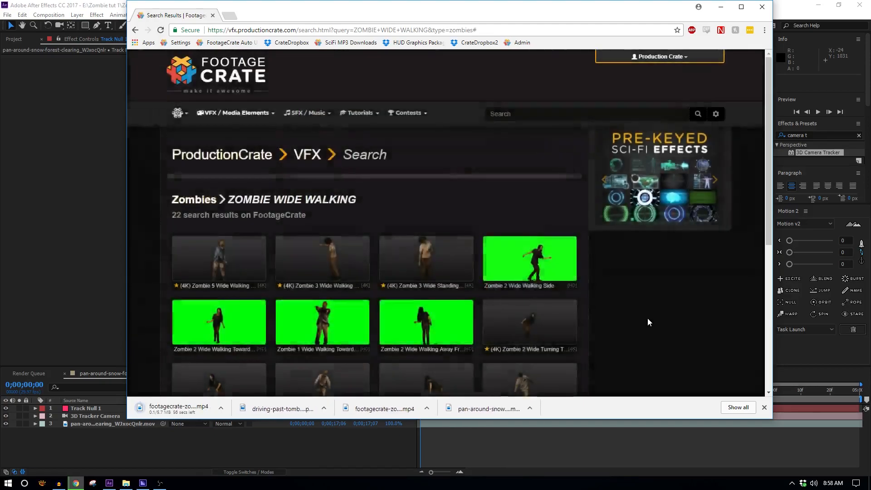
# - Preview the pre-keyed (4K) Zombie 2 Wide Walking Side (PRO) clip for comparison, then close it
pyautogui.scroll(-4, 648, 318)
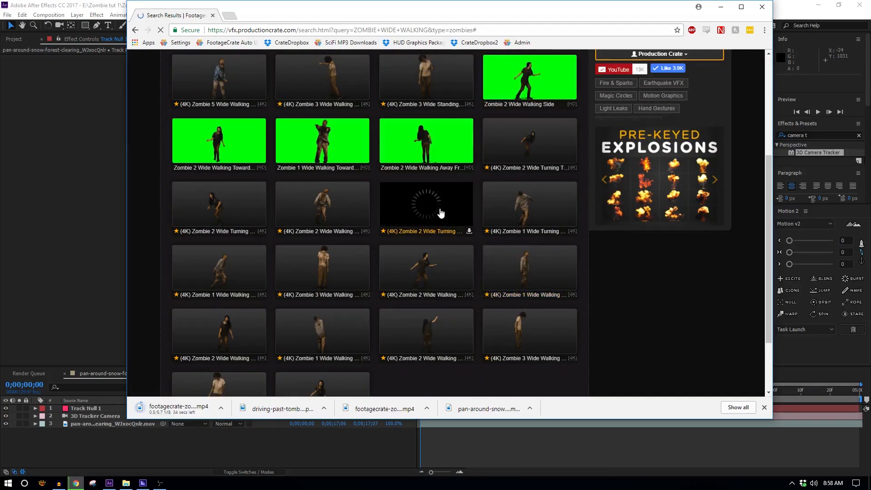
pyautogui.click(430, 273)
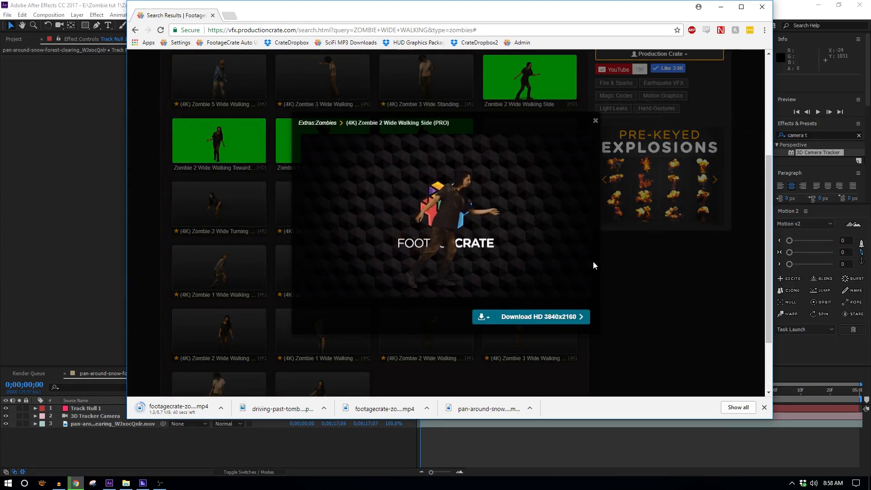
pyautogui.click(595, 121)
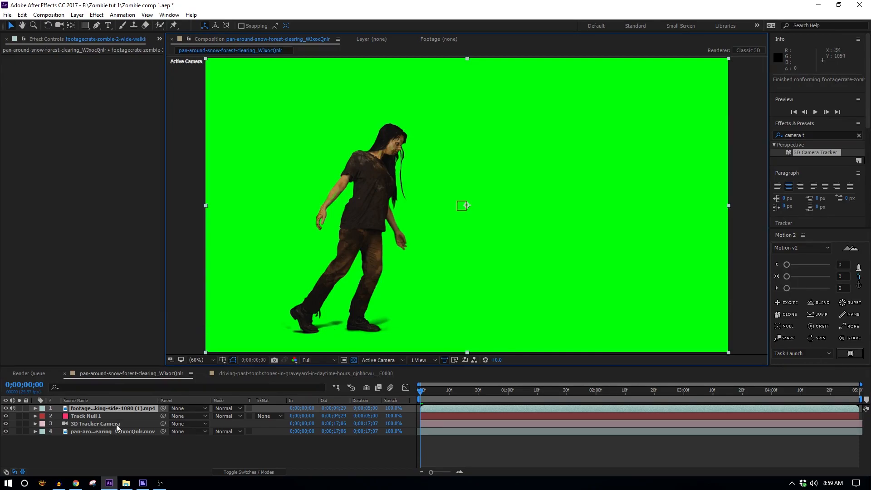
# - Apply Keylight (1.2) to the zombie footage layer and sample the green backdrop as its Screen Colour
pyautogui.click(812, 133)
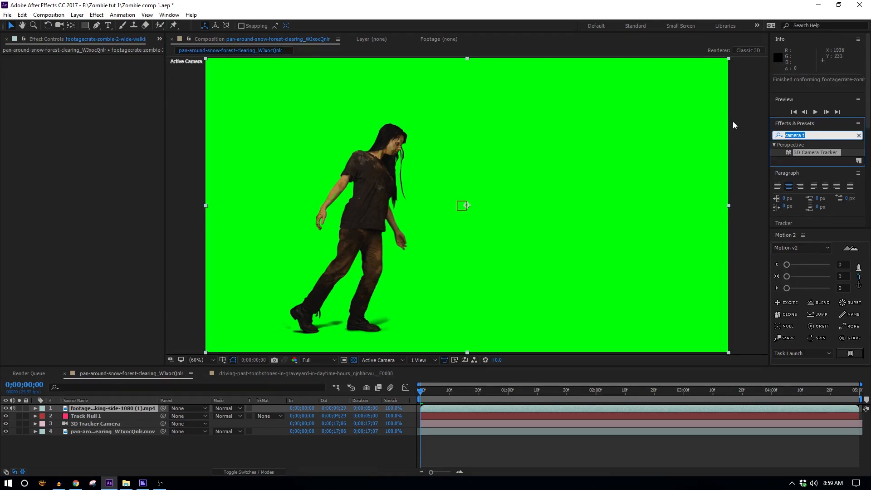
pyautogui.write('keyl')
pyautogui.moveTo(809, 175); pyautogui.dragTo(396, 241)
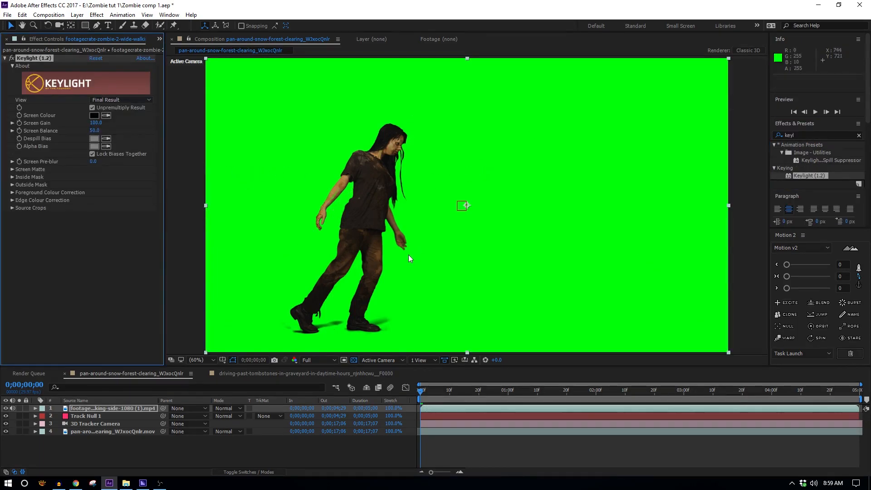
pyautogui.scroll(5, 408, 254)
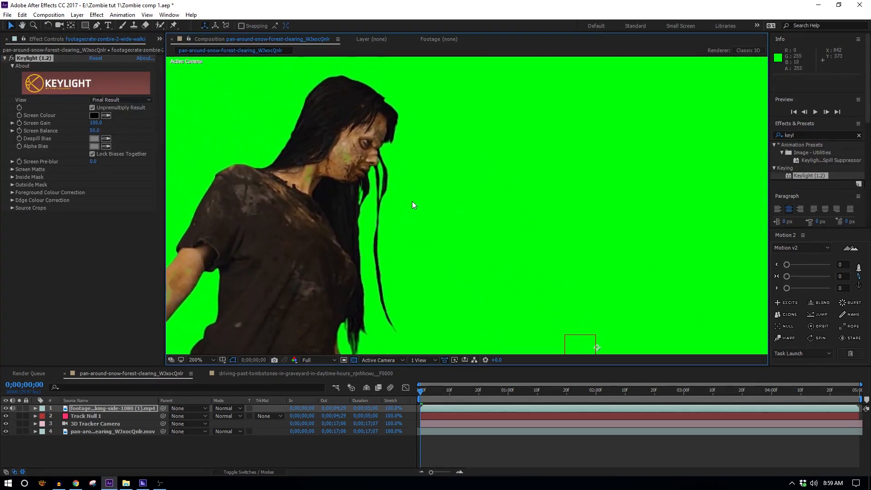
pyautogui.click(106, 116)
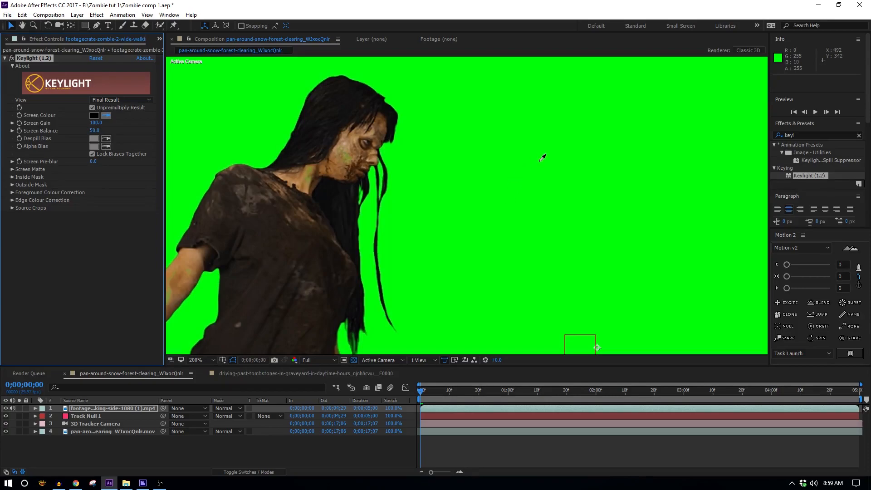
pyautogui.click(582, 112)
# - Inspect the keyed zombie's edges and face up close against the forest footage
pyautogui.scroll(-1, 439, 273)
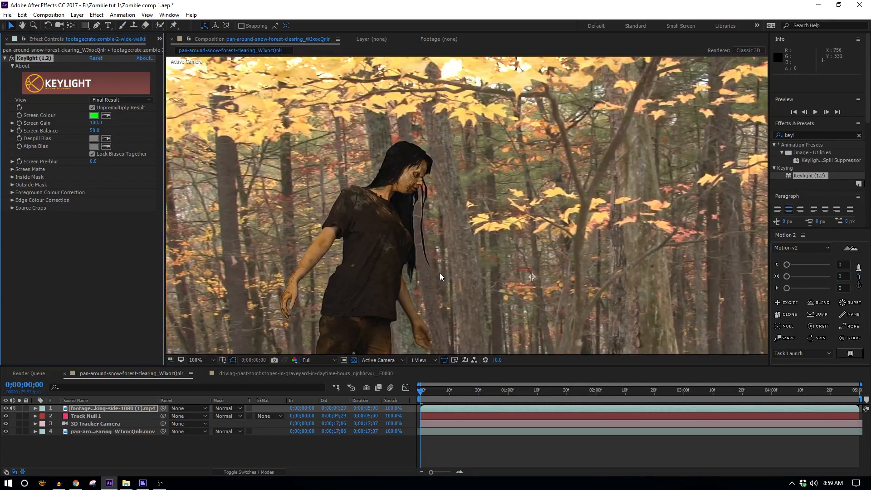
pyautogui.scroll(1, 378, 333)
pyautogui.moveTo(378, 333); pyautogui.dragTo(410, 226)
pyautogui.scroll(1, 527, 167)
pyautogui.moveTo(526, 168); pyautogui.dragTo(515, 300)
pyautogui.moveTo(431, 141); pyautogui.dragTo(488, 281)
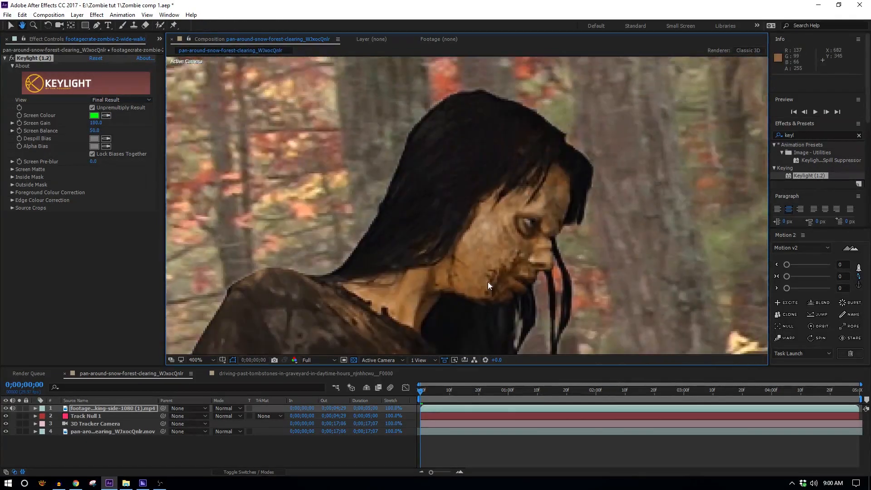
pyautogui.scroll(-1, 533, 222)
pyautogui.scroll(-2, 533, 222)
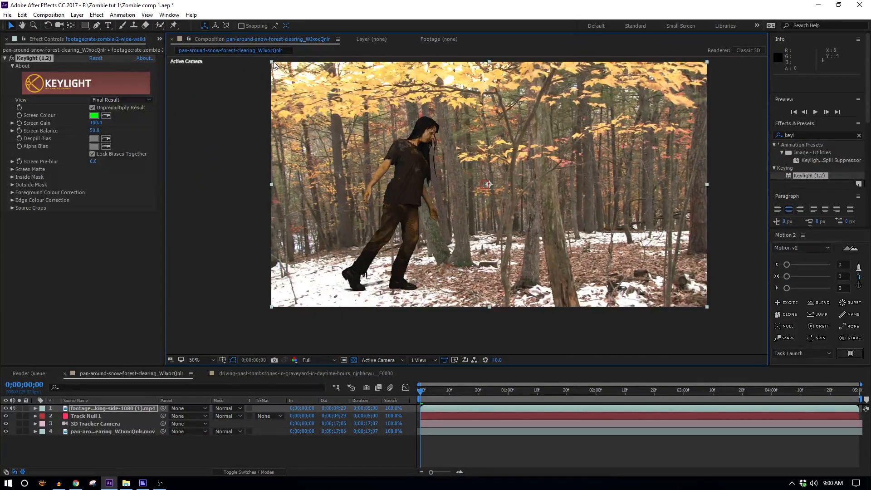
# - Make the zombie footage a 3D layer and move it horizontally back into the camera's view
pyautogui.moveTo(417, 252); pyautogui.dragTo(526, 247)
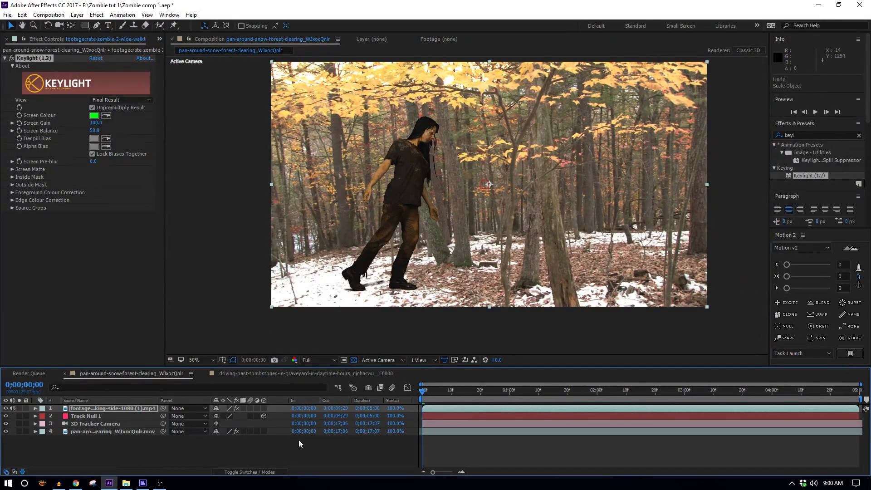
pyautogui.click(263, 408)
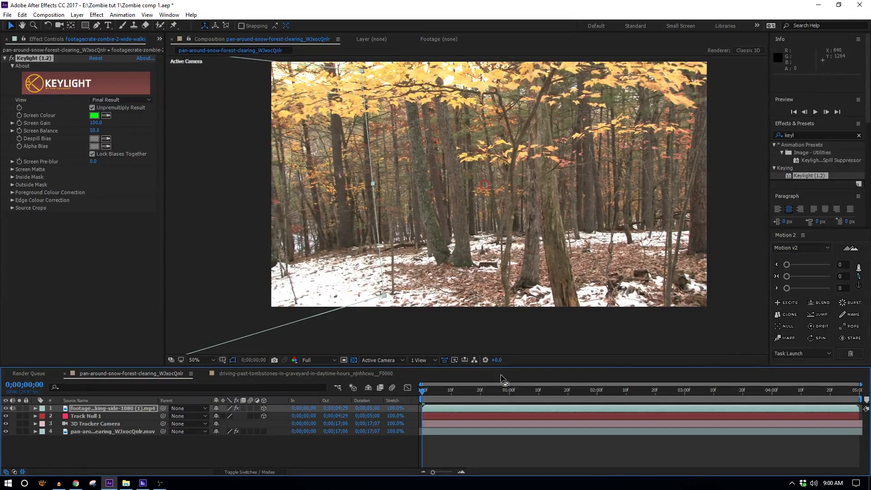
pyautogui.press(',')
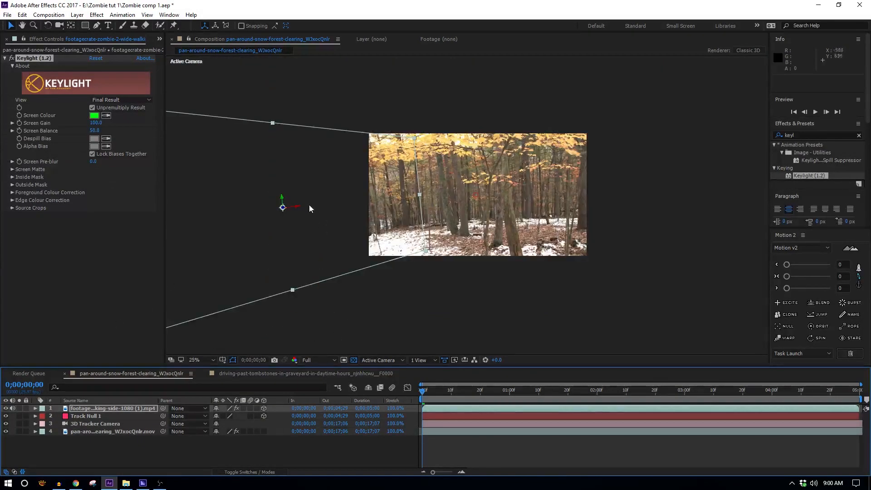
pyautogui.moveTo(294, 207); pyautogui.dragTo(467, 198)
pyautogui.scroll(2, 467, 198)
# - Rotate the zombie layer about its vertical axis towards the camera and reposition it near the large foreground tree
pyautogui.click(47, 26)
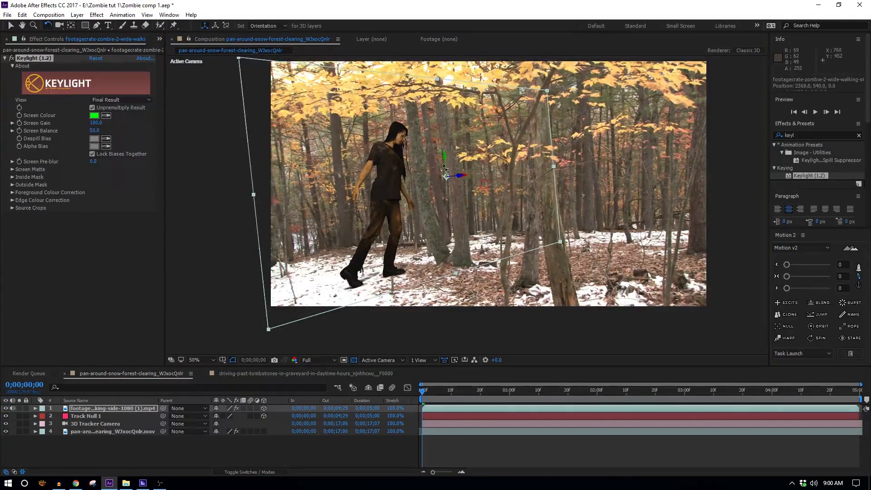
pyautogui.moveTo(446, 164); pyautogui.dragTo(519, 196)
pyautogui.press('v')
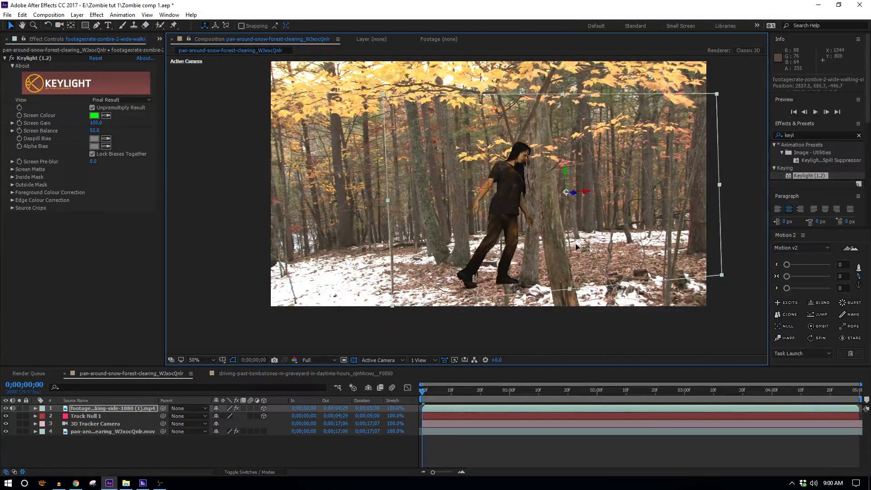
# - Turn the zombie layer around its vertical axis so the zombie walks in the opposite direction
pyautogui.rightClick(532, 249)
pyautogui.press('Escape')
pyautogui.press('w')
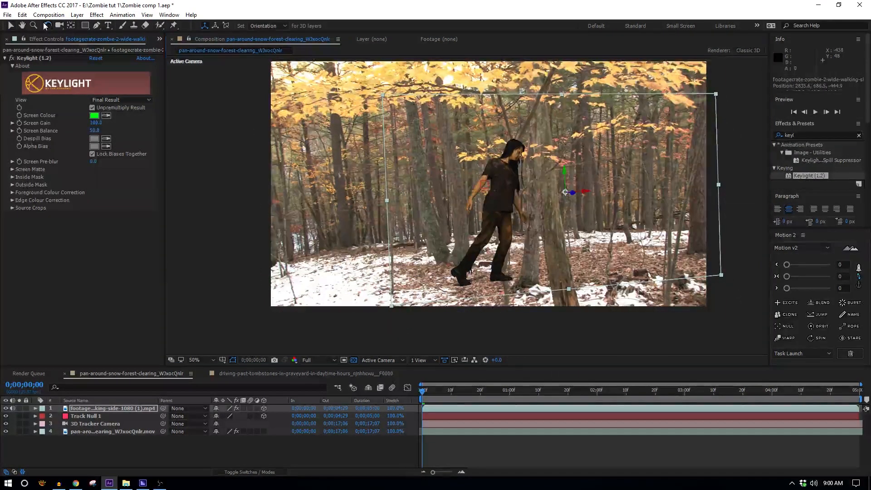
pyautogui.moveTo(563, 179); pyautogui.dragTo(567, 179)
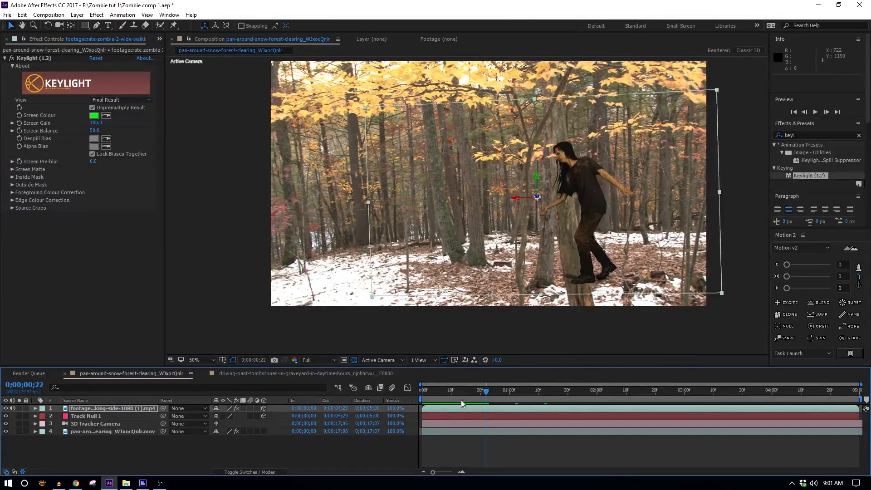
# - Return to the first frame and shift the zombie layer slightly away from the foreground tree, towards the shot's right edge
pyautogui.moveTo(462, 397); pyautogui.dragTo(395, 408)
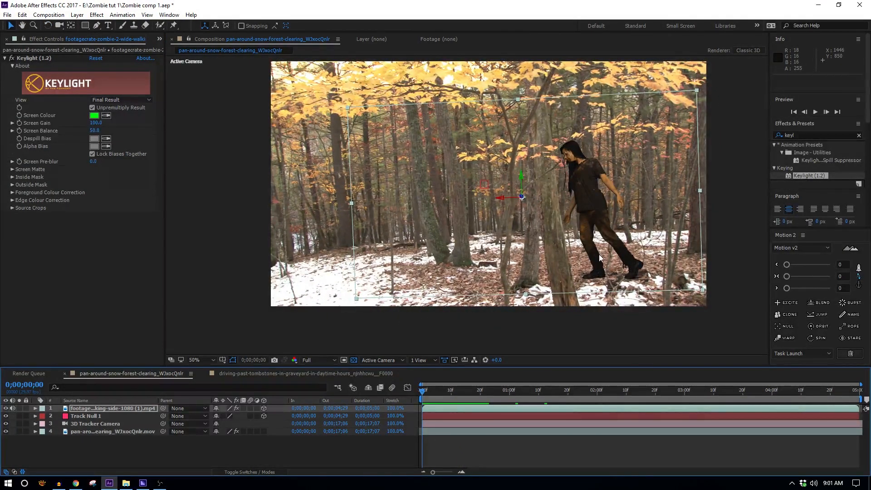
pyautogui.moveTo(511, 198); pyautogui.dragTo(516, 199)
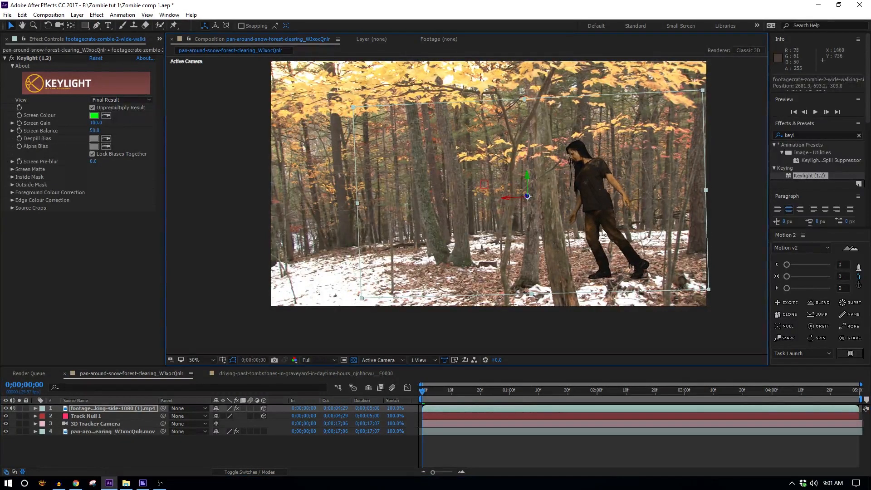
pyautogui.scroll(1, 547, 221)
pyautogui.press('space')
pyautogui.moveTo(619, 212); pyautogui.dragTo(533, 241)
pyautogui.scroll(3, 725, 118)
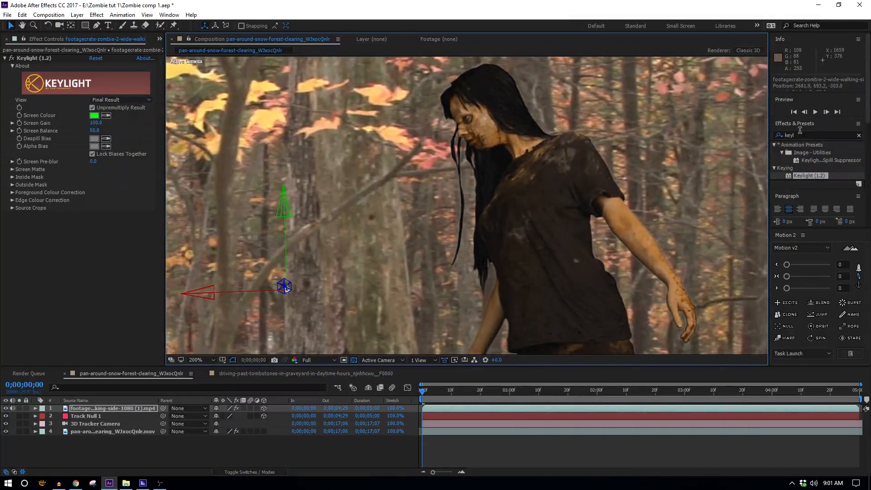
# - Find the Levels effect and apply it to the zombie layer after Keylight
pyautogui.click(799, 133)
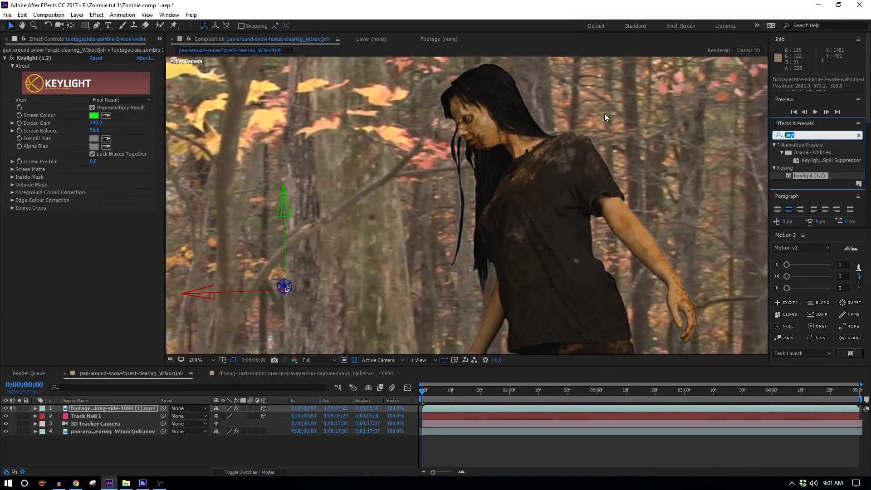
pyautogui.write('level')
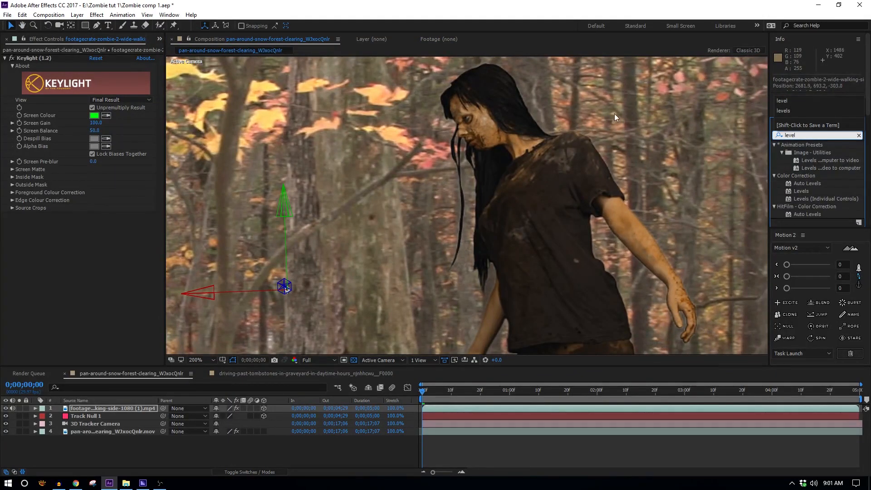
pyautogui.click(801, 191)
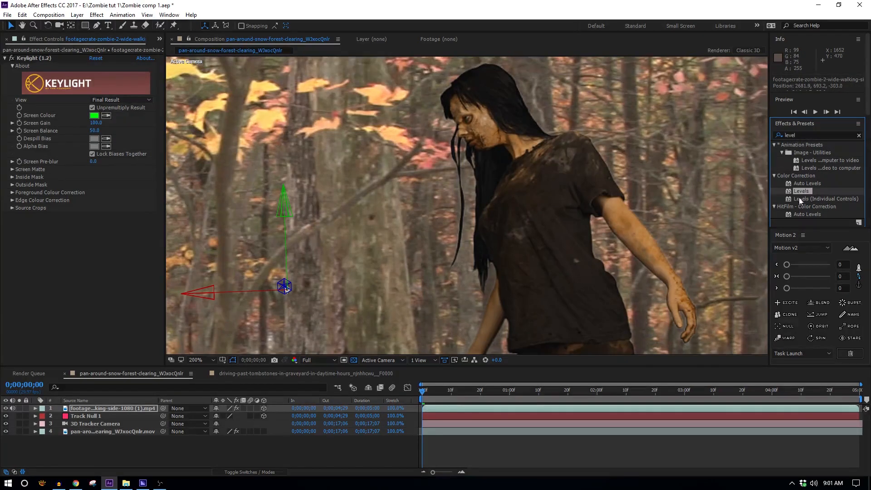
pyautogui.moveTo(798, 191); pyautogui.dragTo(121, 284)
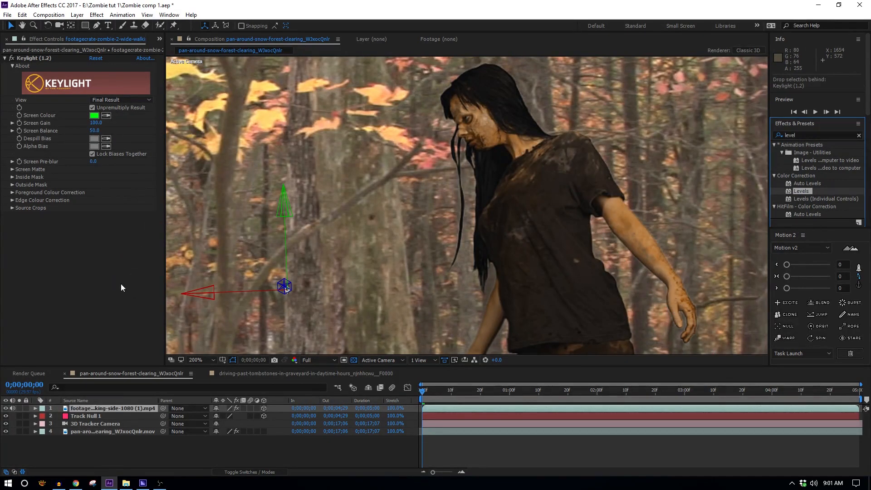
# - Examine the composition's red, green and blue channels one by one to compare the zombie with the forest
pyautogui.click(293, 360)
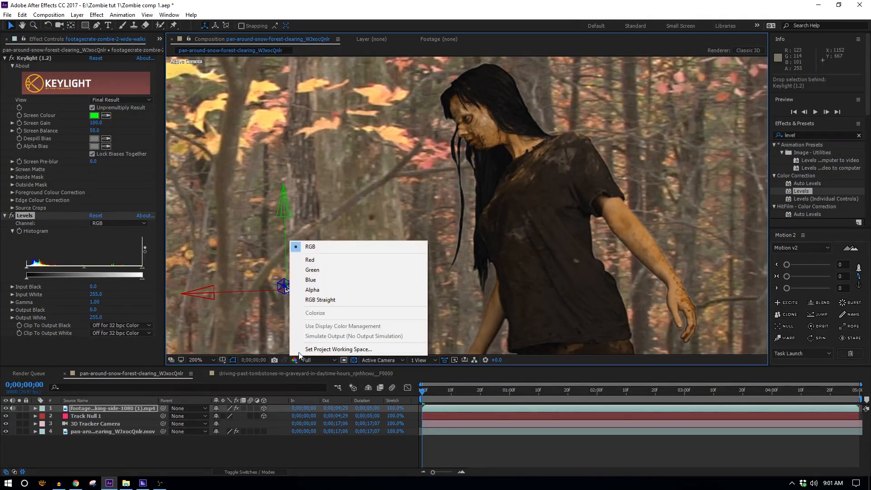
pyautogui.click(316, 260)
pyautogui.click(294, 360)
pyautogui.click(312, 269)
pyautogui.click(294, 361)
pyautogui.click(310, 281)
# - Show only the red channel in the viewer and switch the zombie's Levels effect to its Red channel
pyautogui.click(295, 361)
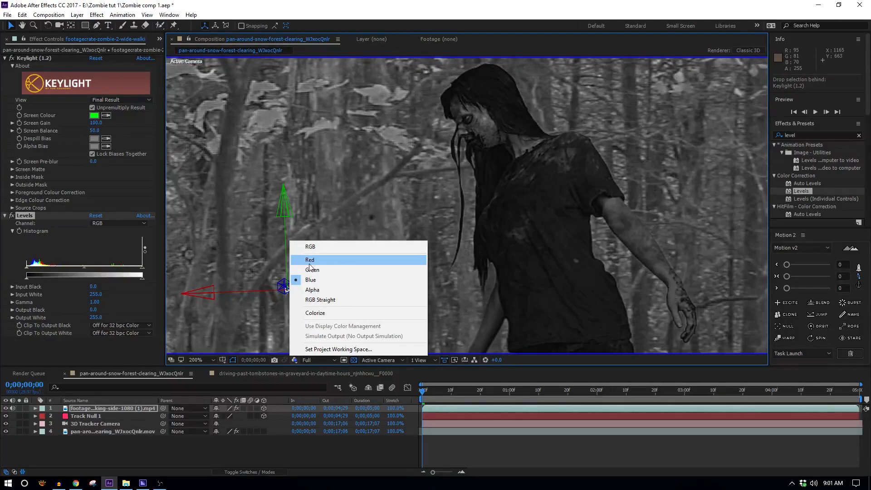
pyautogui.click(330, 262)
pyautogui.click(108, 223)
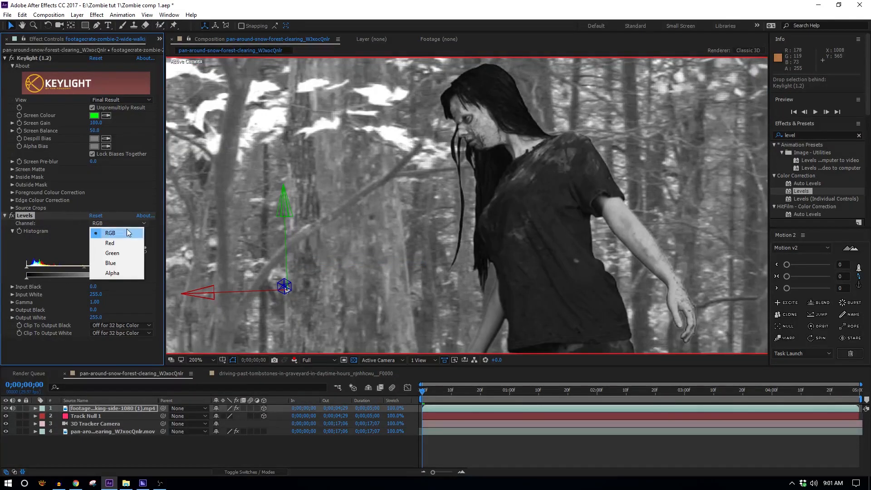
pyautogui.click(110, 242)
pyautogui.scroll(1, 436, 197)
pyautogui.scroll(-3, 473, 205)
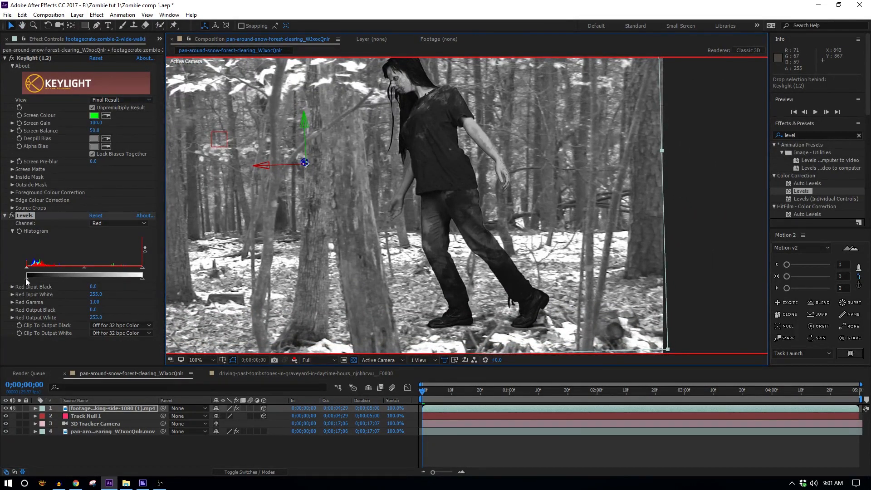
pyautogui.click(26, 279)
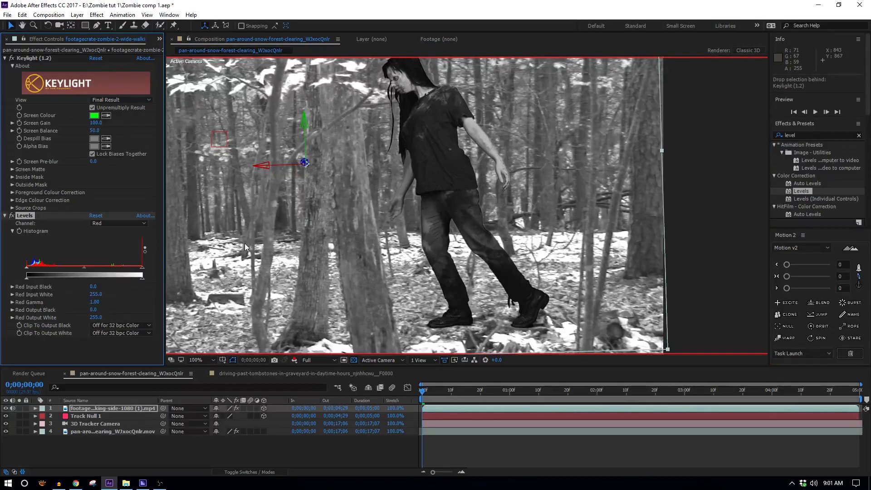
pyautogui.scroll(-2, 242, 246)
pyautogui.moveTo(395, 151); pyautogui.dragTo(411, 169)
pyautogui.scroll(1, 452, 223)
pyautogui.moveTo(453, 232); pyautogui.dragTo(431, 216)
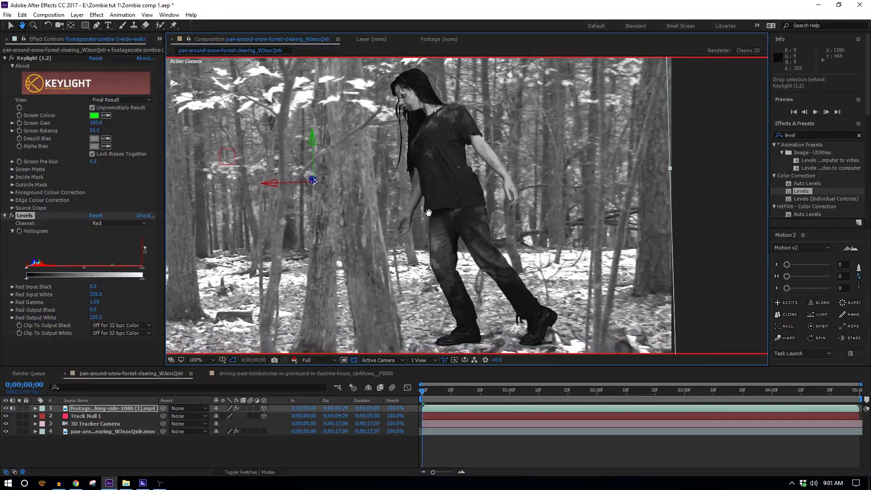
pyautogui.moveTo(27, 268); pyautogui.dragTo(1, 274)
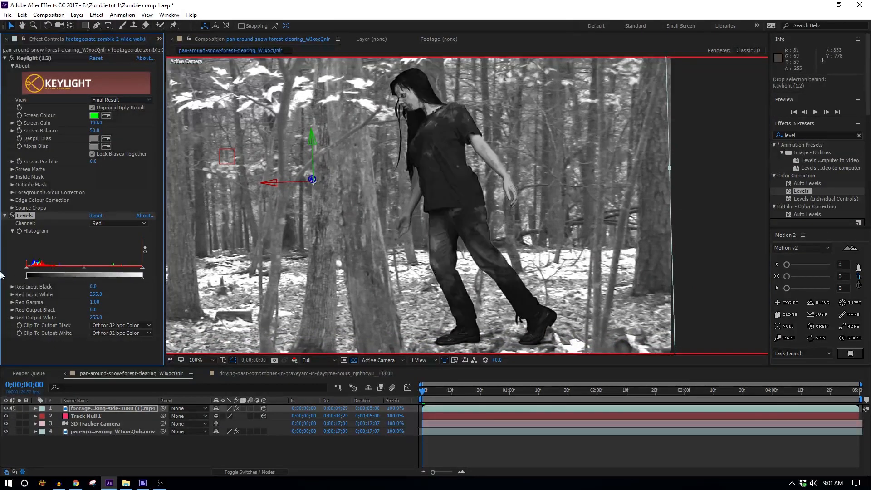
pyautogui.moveTo(134, 271); pyautogui.dragTo(32, 273)
pyautogui.hotkey('ctrl', 'z')
# - Match the zombie's red channel to the forest with Red Output Black at 35 and Red Gamma at 0.83
pyautogui.moveTo(27, 279); pyautogui.dragTo(44, 279)
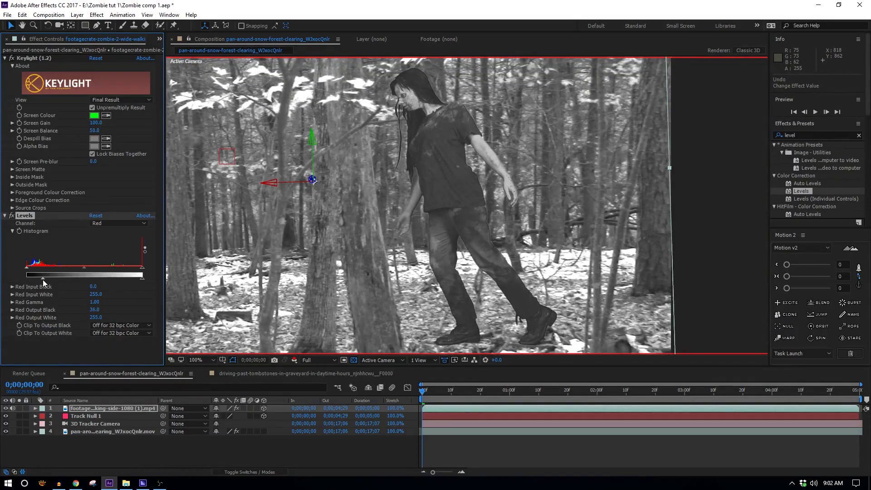
pyautogui.moveTo(91, 271); pyautogui.dragTo(90, 269)
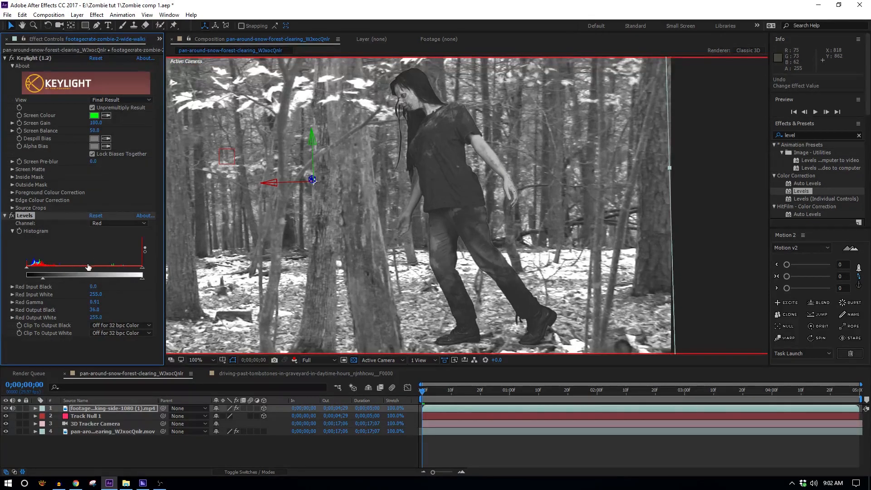
pyautogui.moveTo(89, 270); pyautogui.dragTo(42, 277)
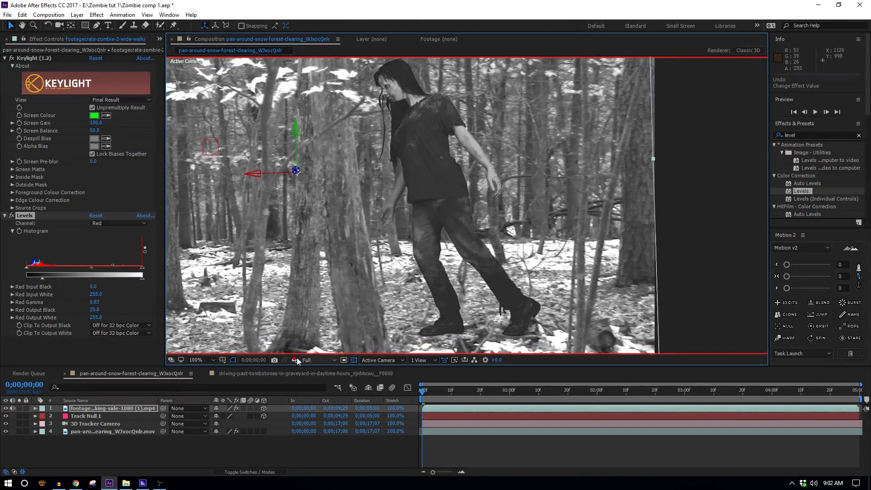
# - View the green channel and set the zombie's Levels to Green Output Black 31 and Green Gamma 1.08
pyautogui.click(292, 360)
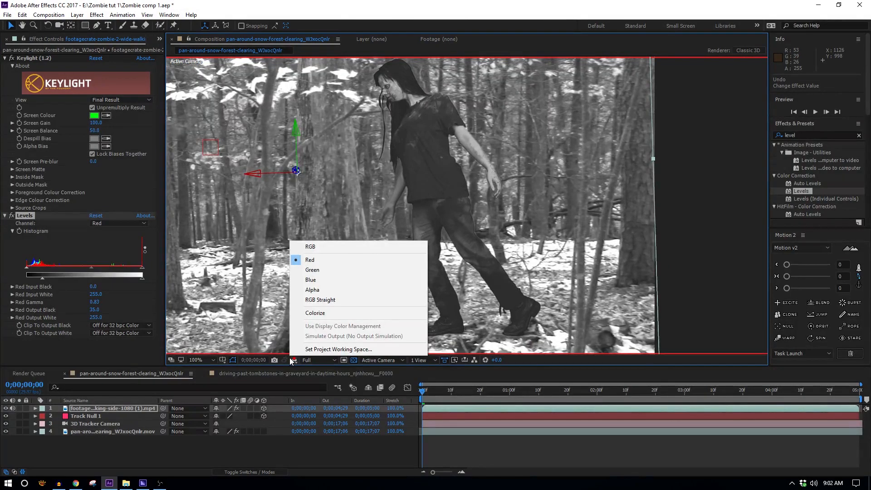
pyautogui.click(313, 269)
pyautogui.click(96, 223)
pyautogui.click(100, 239)
pyautogui.moveTo(26, 279); pyautogui.dragTo(85, 268)
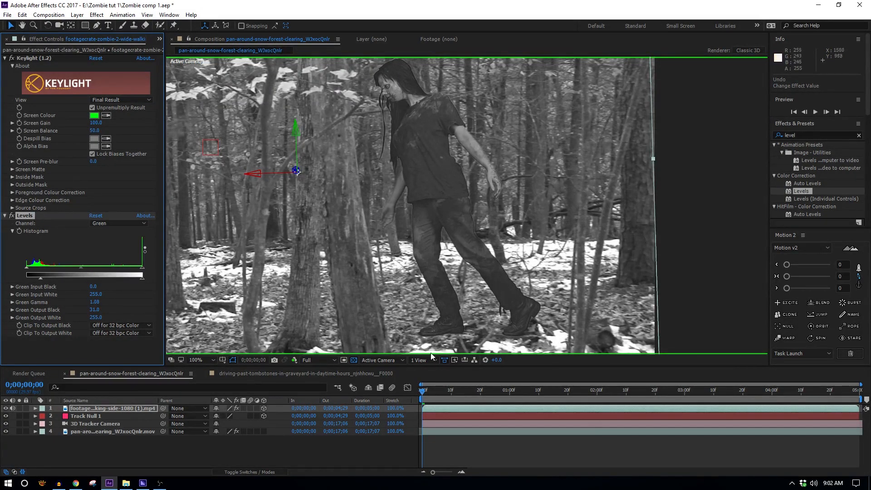
# - View the blue channel and set the zombie's Levels to Blue Output Black 33 and Blue Gamma 1.12
pyautogui.click(294, 359)
pyautogui.click(310, 279)
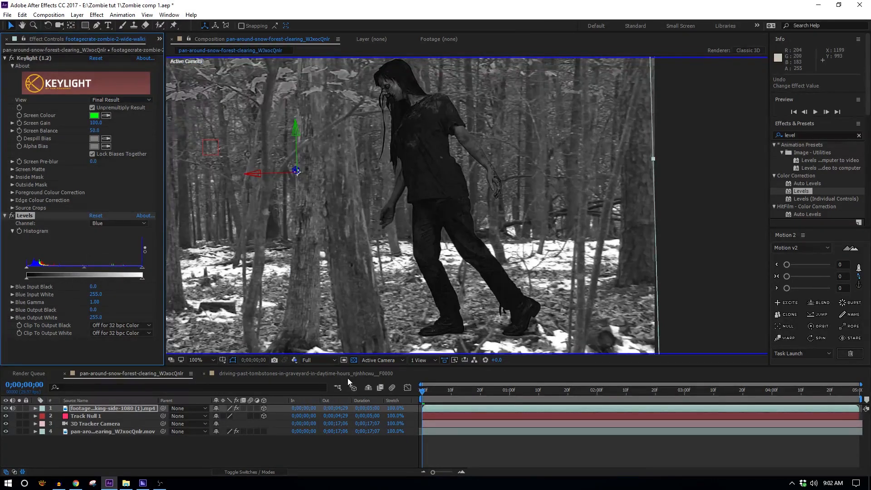
pyautogui.moveTo(26, 278)
pyautogui.mouseDown()
pyautogui.moveTo(56, 285)
pyautogui.moveTo(34, 281)
pyautogui.moveTo(41, 282)
pyautogui.mouseUp()
pyautogui.moveTo(41, 282); pyautogui.dragTo(42, 283)
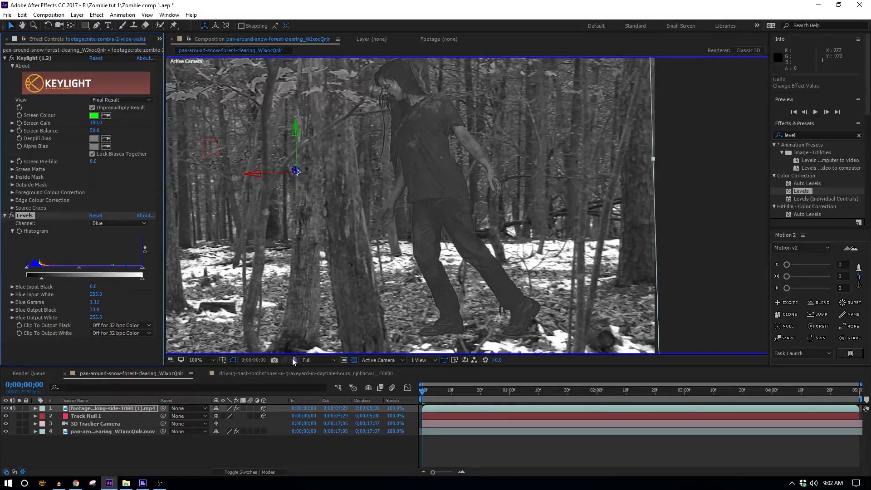
# - Return the viewer to full RGB colour and lower the zombie's Blue Output Black to 26
pyautogui.click(294, 360)
pyautogui.click(313, 247)
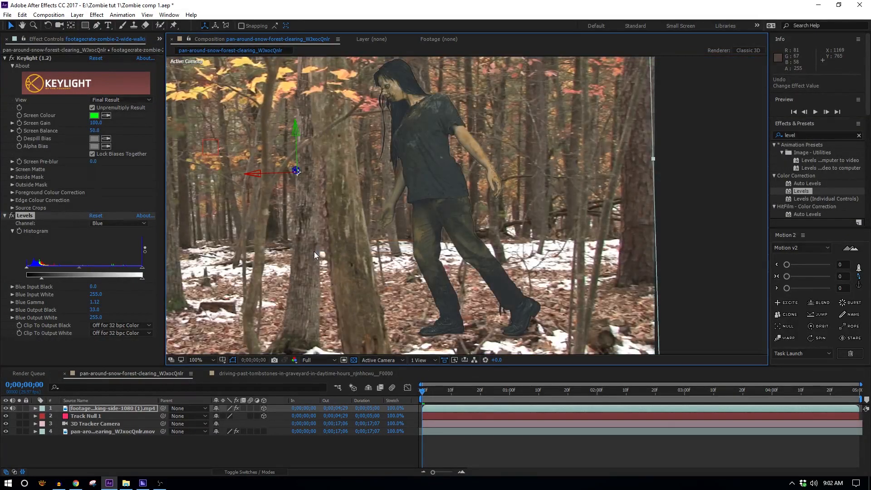
pyautogui.moveTo(42, 278); pyautogui.dragTo(37, 280)
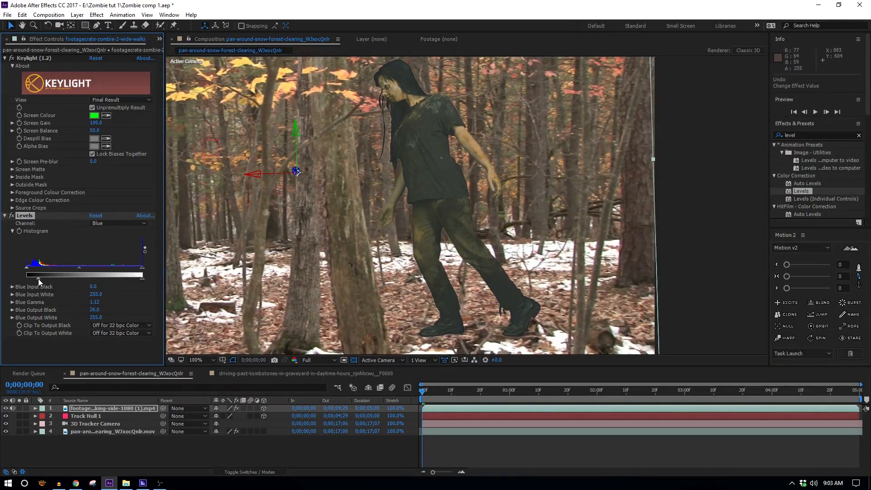
pyautogui.scroll(-2, 431, 222)
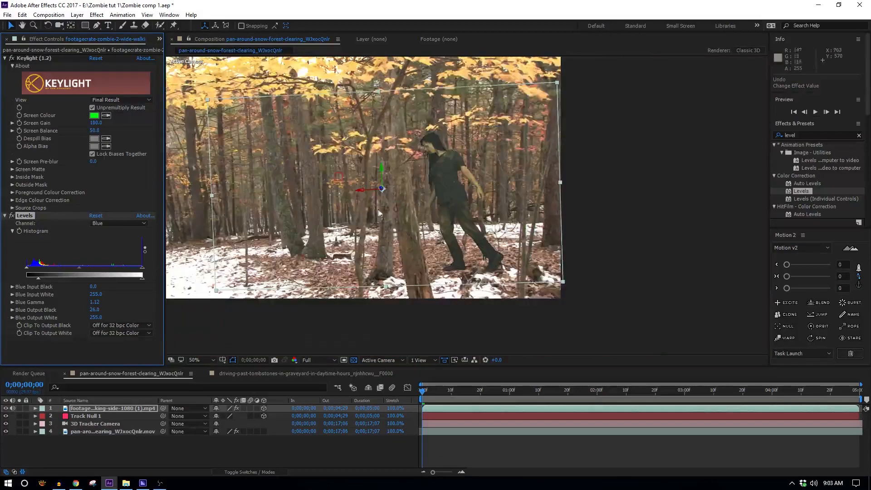
pyautogui.moveTo(431, 221); pyautogui.dragTo(422, 213)
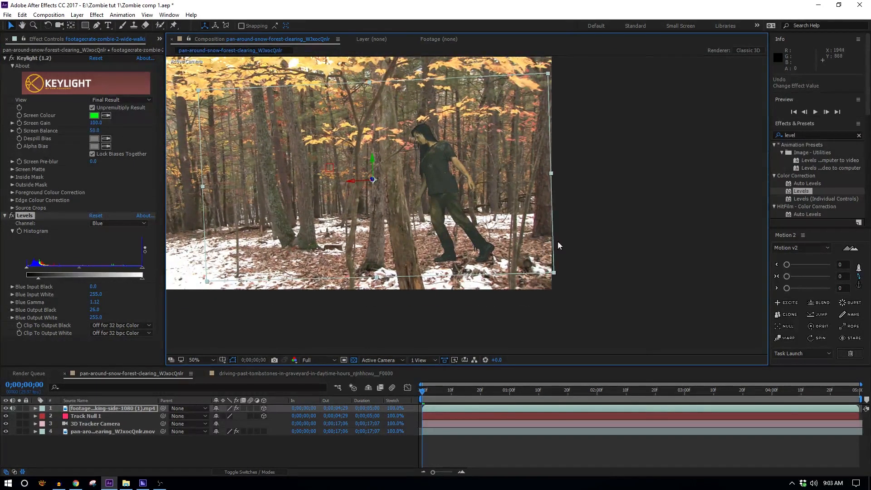
pyautogui.scroll(2, 382, 138)
pyautogui.moveTo(386, 145); pyautogui.dragTo(523, 329)
pyautogui.press('v')
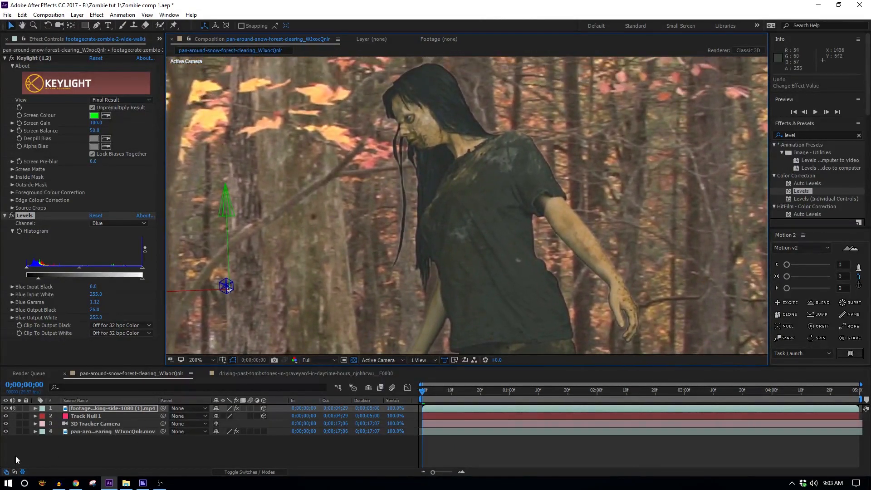
# - Duplicate the zombie layer and hide the upper copy
pyautogui.click(118, 408)
pyautogui.hotkey('ctrl', 'd')
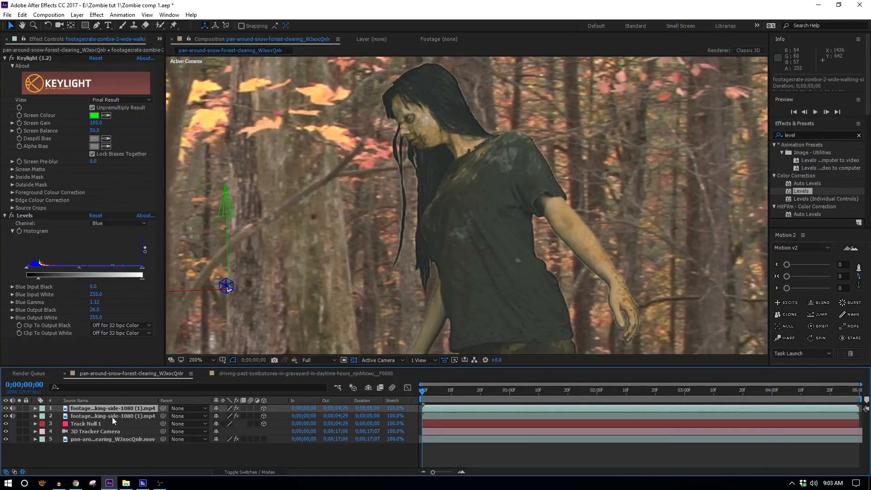
pyautogui.click(5, 408)
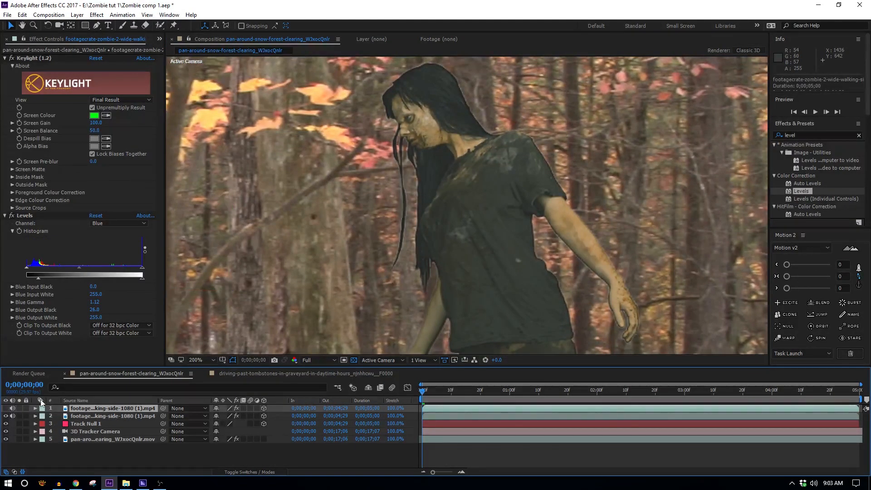
# - Set the lower zombie copy's blending mode to Darken and make the upper copy visible again
pyautogui.click(115, 416)
pyautogui.click(202, 415)
pyautogui.press('Escape')
pyautogui.click(245, 472)
pyautogui.click(219, 417)
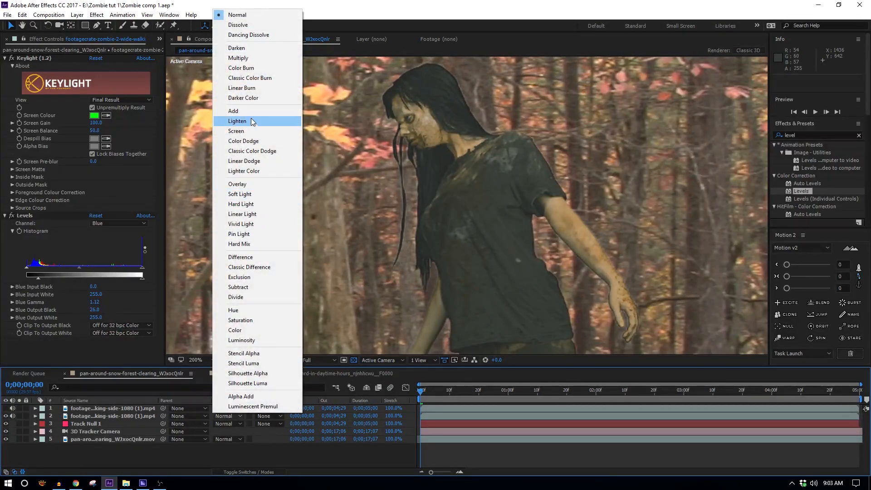
pyautogui.click(257, 48)
pyautogui.press(',')
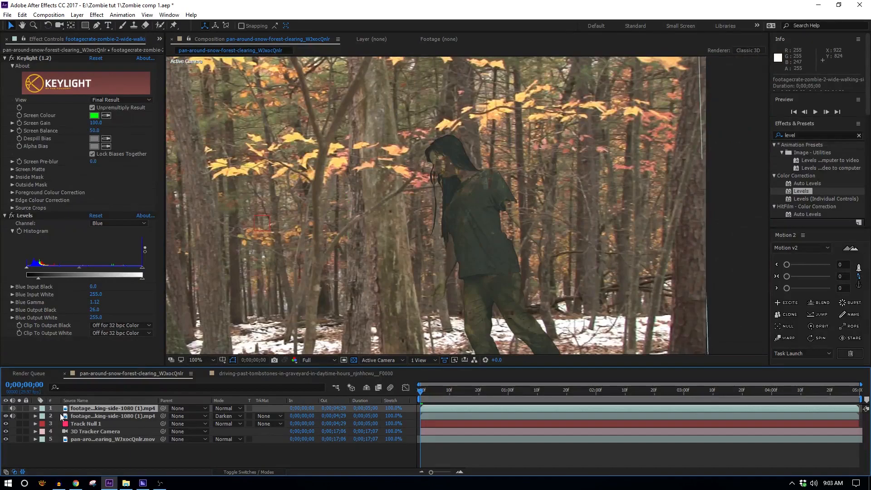
pyautogui.click(7, 408)
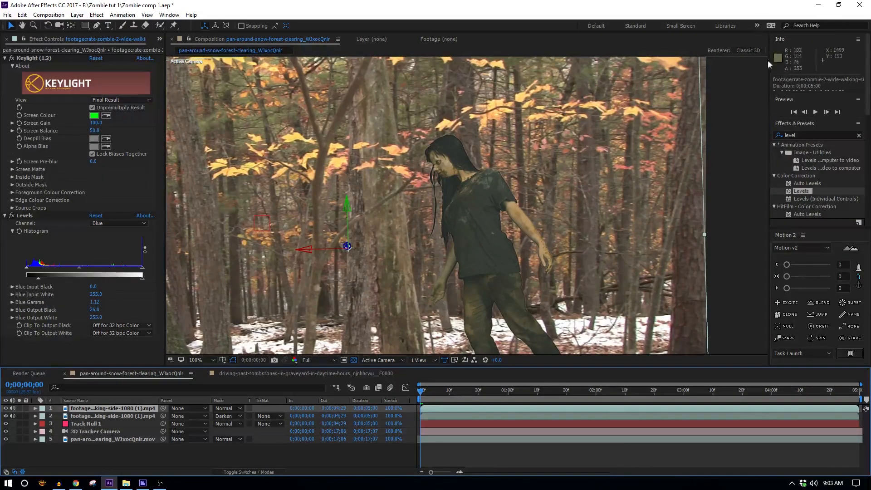
# - Find the Simple Choker effect and apply it to the upper zombie copy after Levels
pyautogui.click(806, 131)
pyautogui.write('simp')
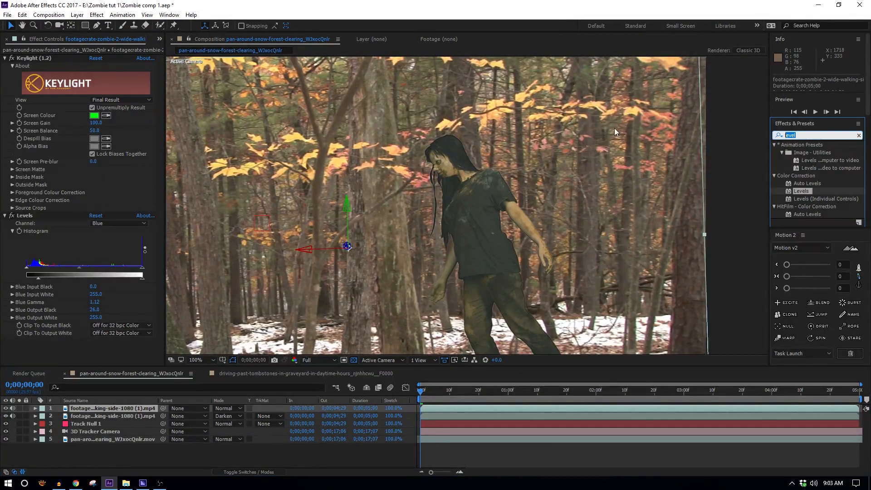
pyautogui.moveTo(810, 168); pyautogui.dragTo(136, 304)
pyautogui.press('.')
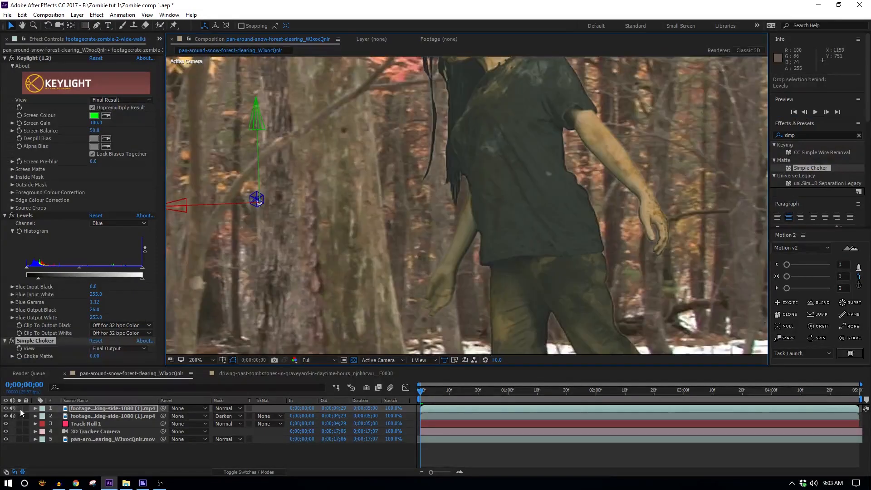
# - Set the Simple Choker's Choke Matte to 1 on the upper zombie copy
pyautogui.click(19, 408)
pyautogui.press('.')
pyautogui.moveTo(454, 196); pyautogui.dragTo(404, 298)
pyautogui.moveTo(94, 356); pyautogui.dragTo(100, 356)
pyautogui.click(96, 356)
pyautogui.press('Return')
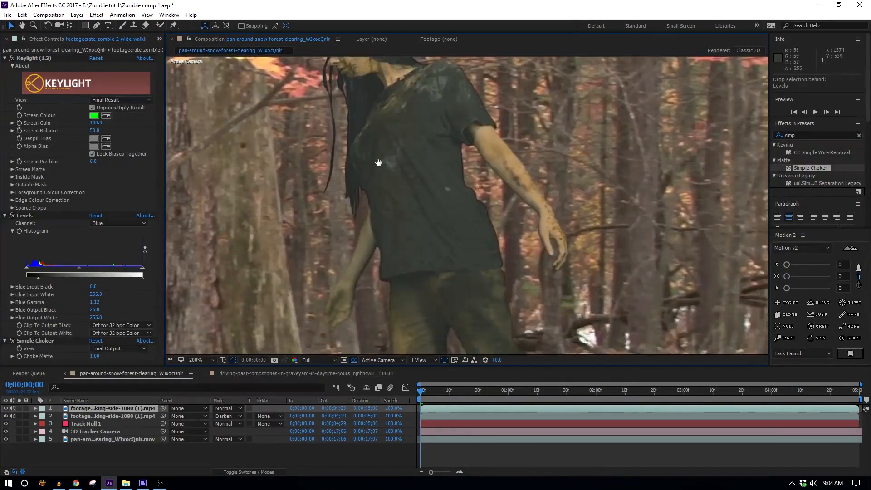
# - Compare the zombie's edges with and without the Darken copy and examine the hair and face up close
pyautogui.click(6, 416)
pyautogui.click(6, 416)
pyautogui.scroll(-2, 455, 285)
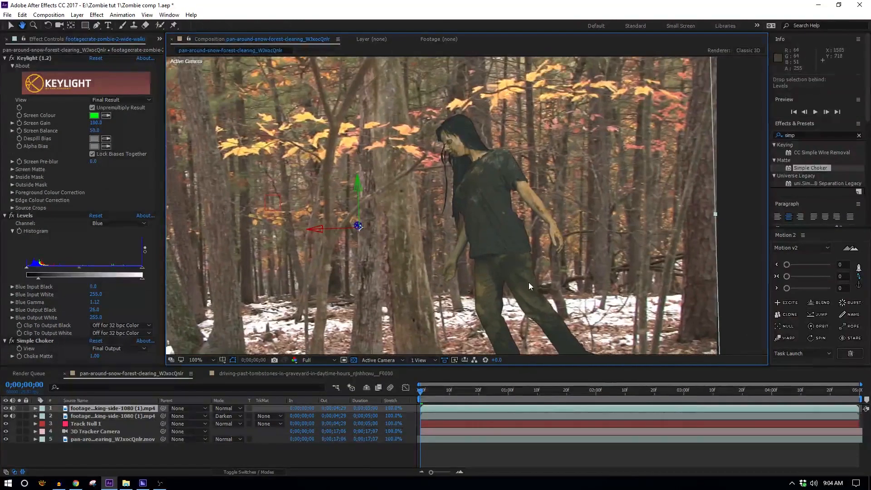
pyautogui.scroll(4, 528, 282)
pyautogui.moveTo(475, 206); pyautogui.dragTo(482, 305)
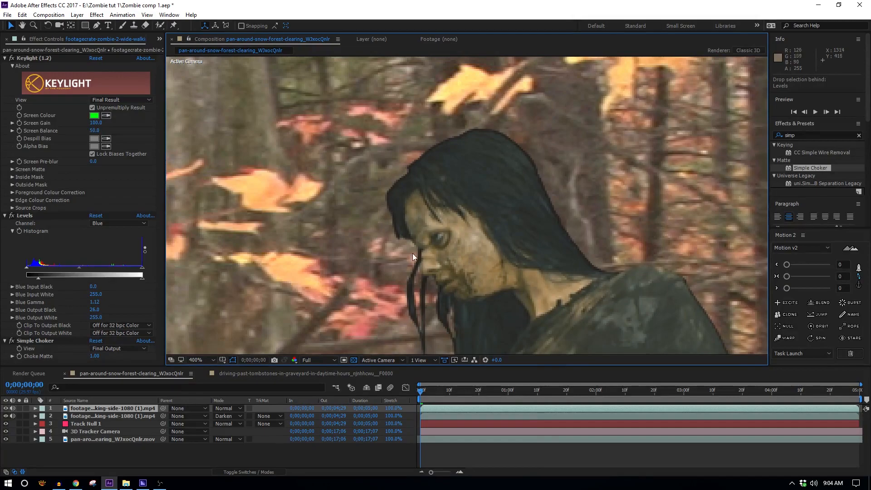
pyautogui.moveTo(321, 286); pyautogui.dragTo(389, 219)
# - Find the Fast Box Blur effect and apply it to the upper zombie copy after the Simple Choker
pyautogui.click(5, 58)
pyautogui.click(5, 66)
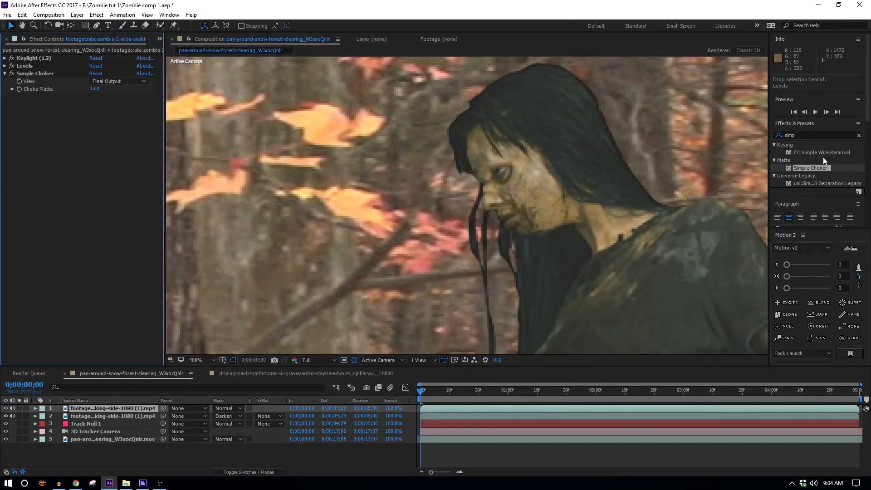
pyautogui.click(799, 135)
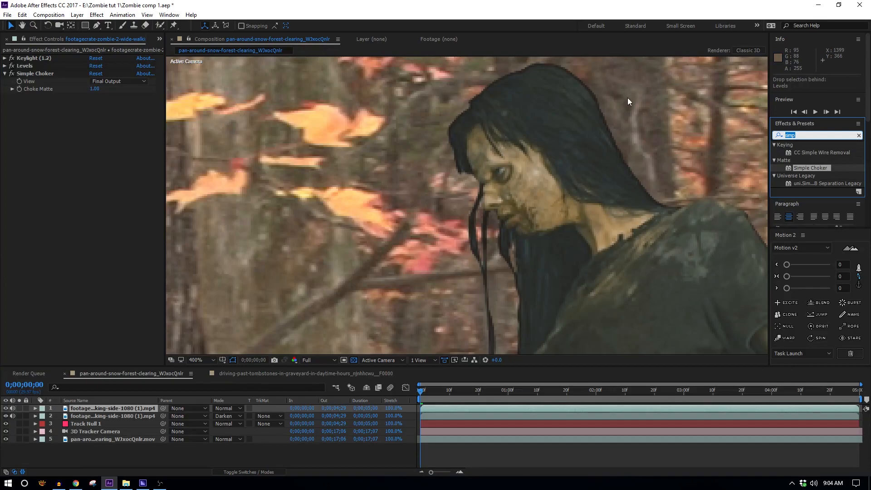
pyautogui.write('fast b')
pyautogui.moveTo(808, 160); pyautogui.dragTo(436, 225)
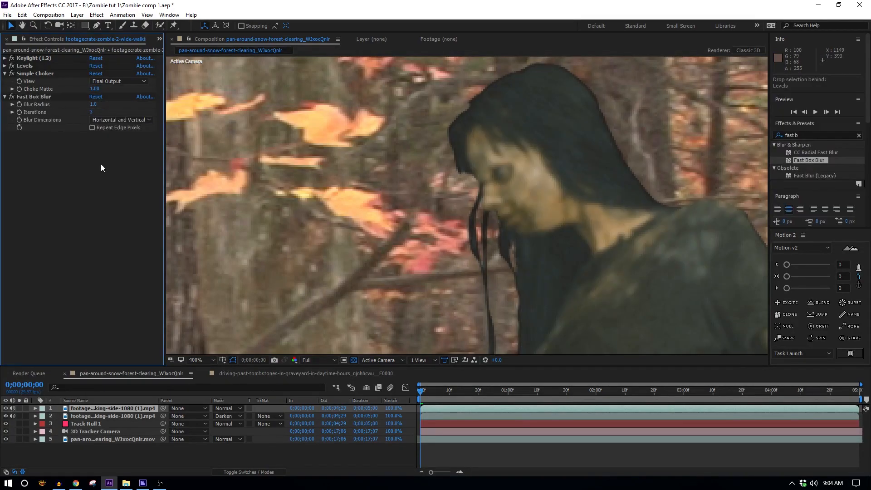
# - Hide the lower zombie copy and set the Fast Box Blur's Blur Radius to 0.1 on the upper copy
pyautogui.click(5, 415)
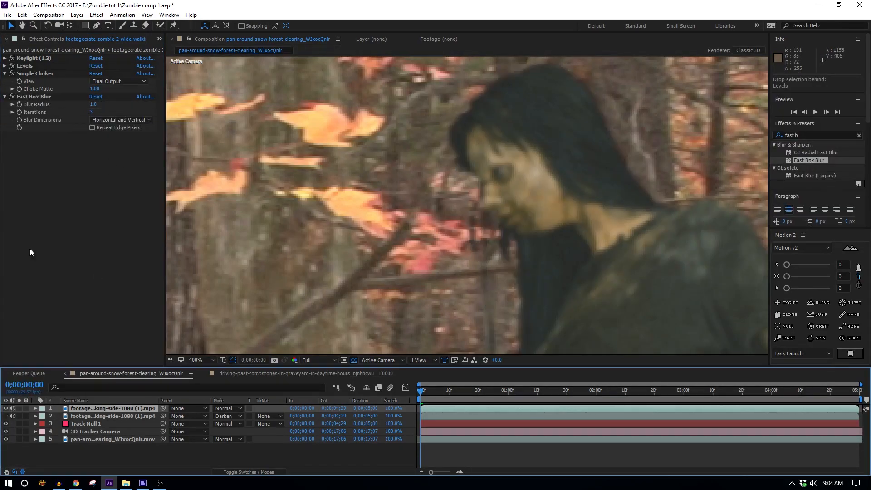
pyautogui.click(93, 105)
pyautogui.write('.')
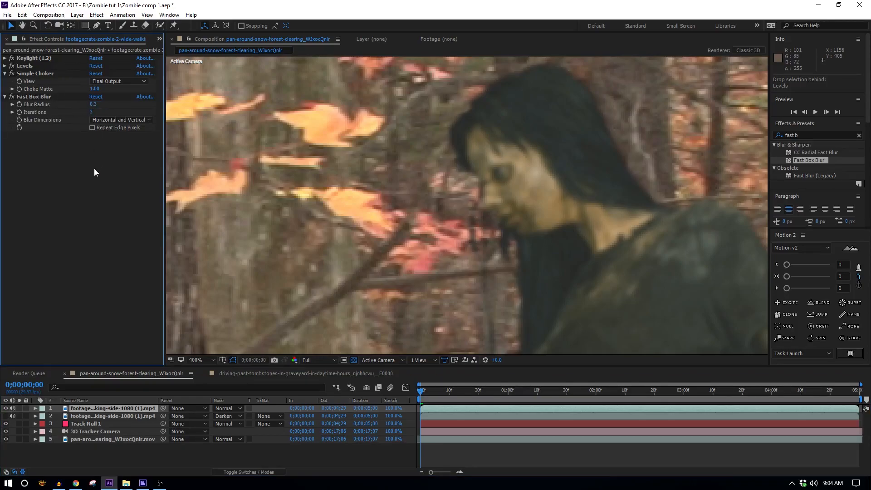
pyautogui.write('3')
pyautogui.press('BackSpace')
pyautogui.write('2')
pyautogui.press('Return')
pyautogui.click(94, 104)
pyautogui.write('0.1')
pyautogui.press('Return')
# - Copy the Fast Box Blur effect onto the lower zombie copy and make that copy visible again
pyautogui.click(54, 99)
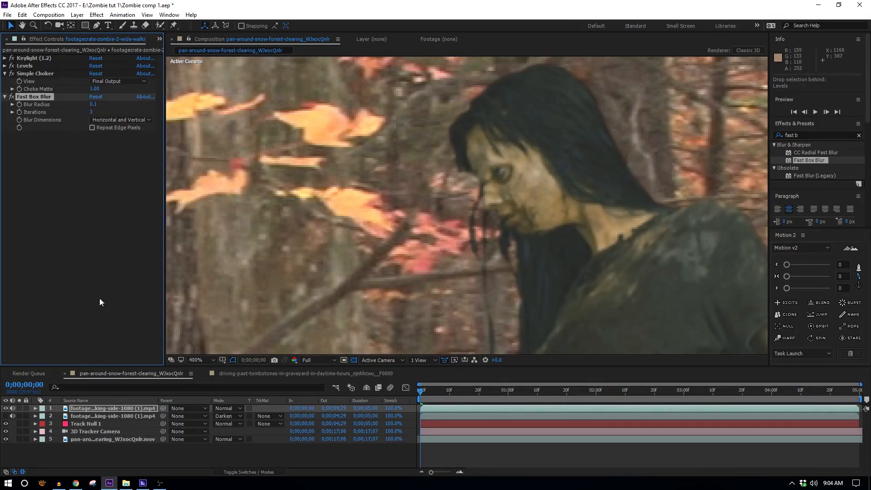
pyautogui.click(129, 416)
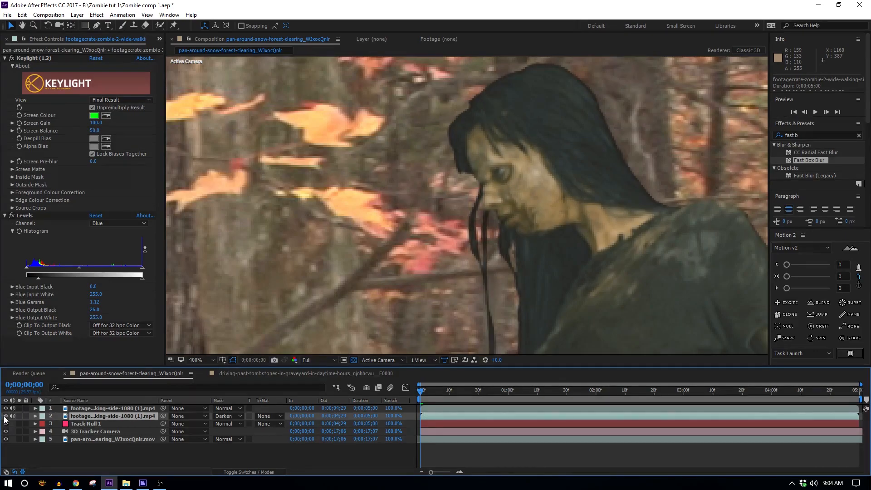
pyautogui.scroll(-4, 407, 310)
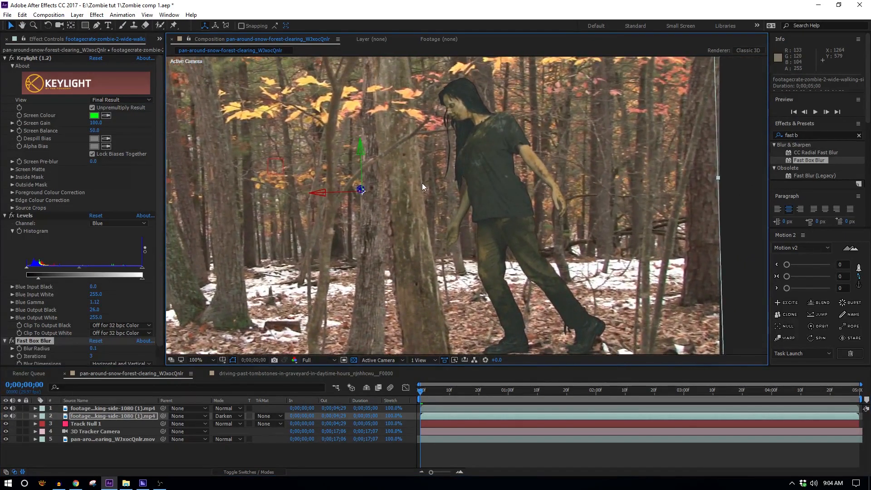
pyautogui.scroll(-2, 459, 223)
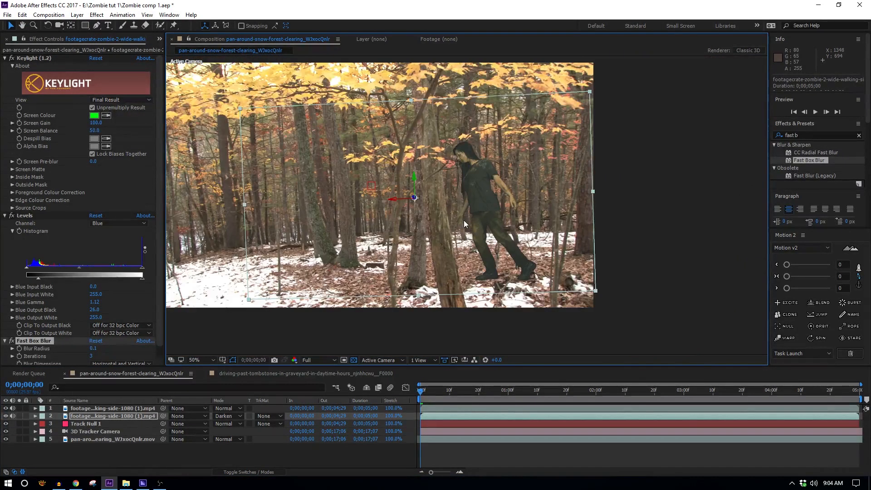
# - Create a red (FF0000) solid slightly larger than the composition, with its aspect ratio locked
pyautogui.click(77, 15)
pyautogui.moveTo(86, 24)
pyautogui.click(256, 33)
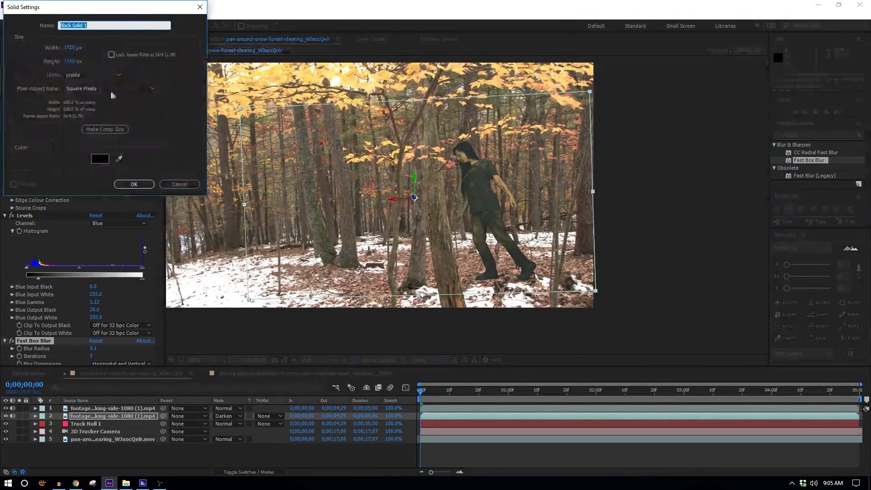
pyautogui.click(100, 158)
pyautogui.moveTo(107, 109); pyautogui.dragTo(128, 23)
pyautogui.moveTo(138, 51); pyautogui.dragTo(127, 3)
pyautogui.moveTo(99, 69); pyautogui.dragTo(13, 137)
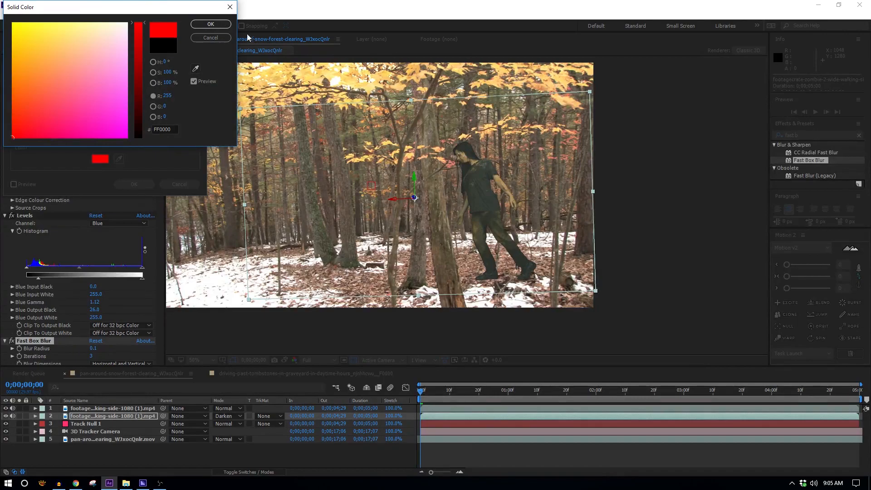
pyautogui.click(211, 23)
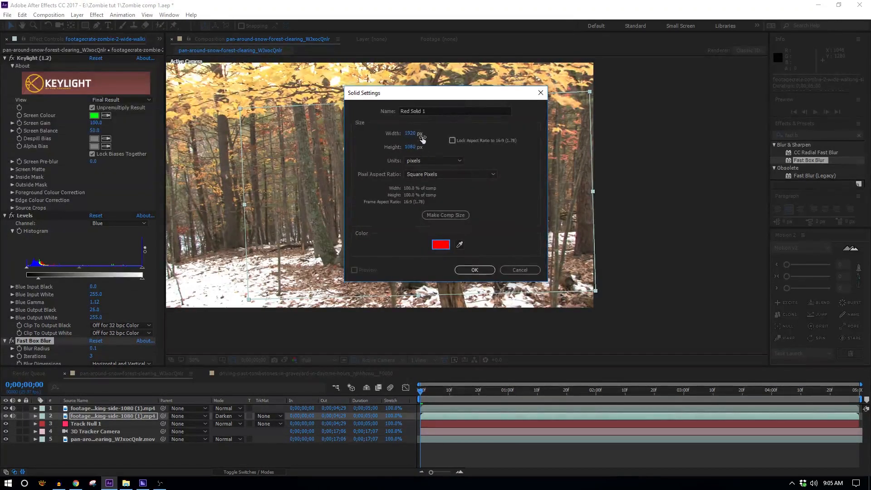
pyautogui.click(452, 140)
pyautogui.moveTo(411, 133); pyautogui.dragTo(527, 126)
pyautogui.click(475, 269)
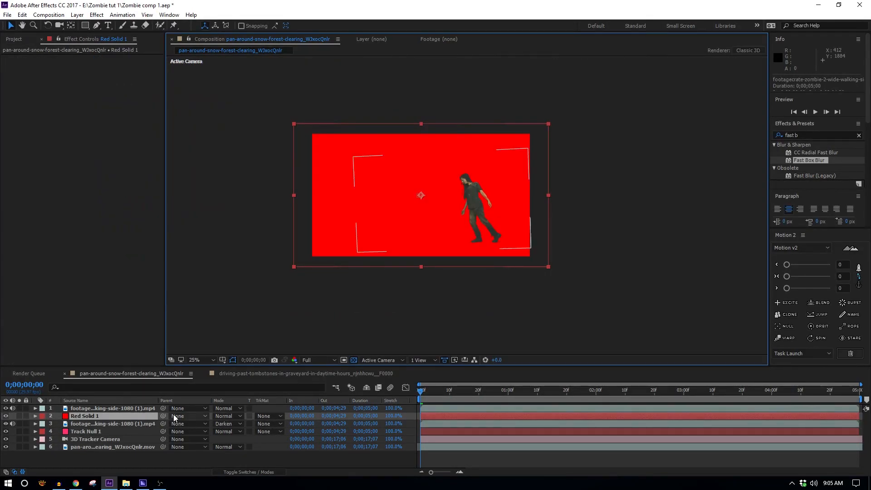
# - Make the red solid a 3D layer, align it with the zombie's plane and place it above all other layers
pyautogui.press('F4')
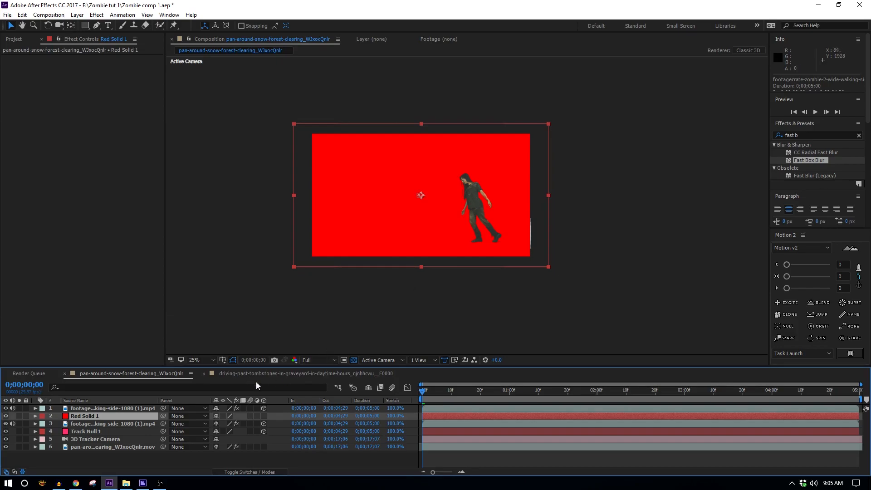
pyautogui.scroll(2, 466, 206)
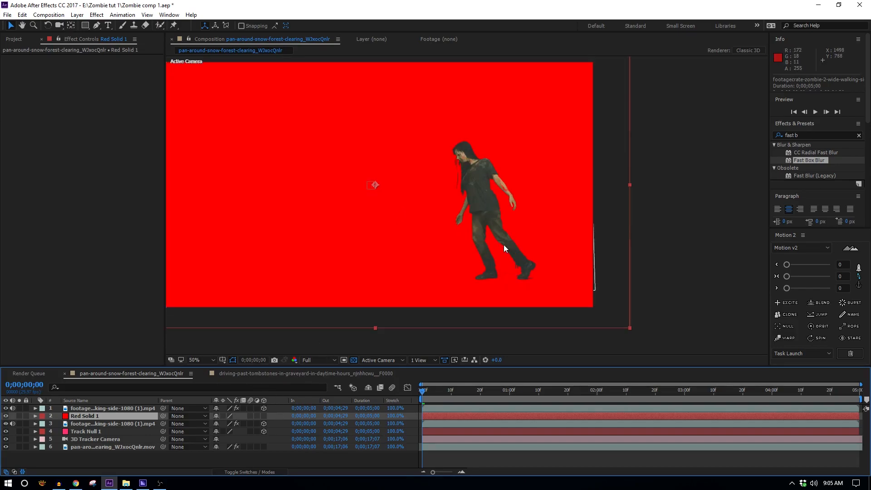
pyautogui.press('F2')
pyautogui.click(263, 416)
pyautogui.scroll(-2, 322, 284)
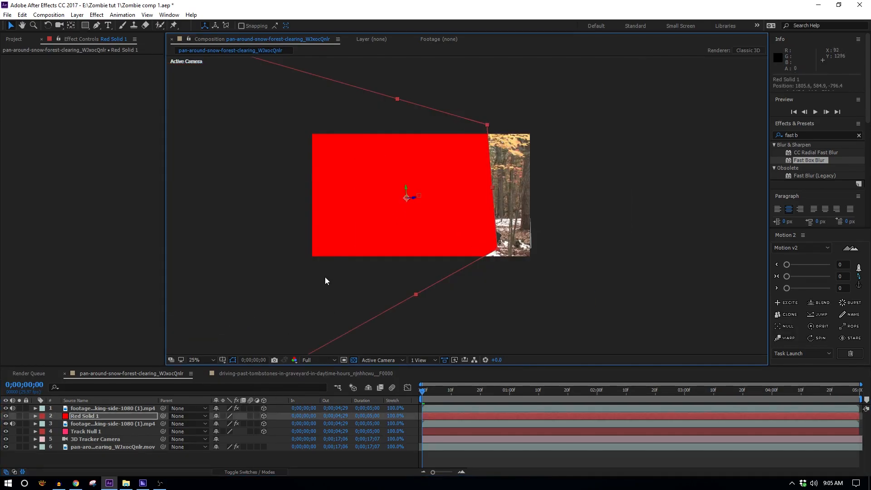
pyautogui.moveTo(409, 247); pyautogui.dragTo(453, 243)
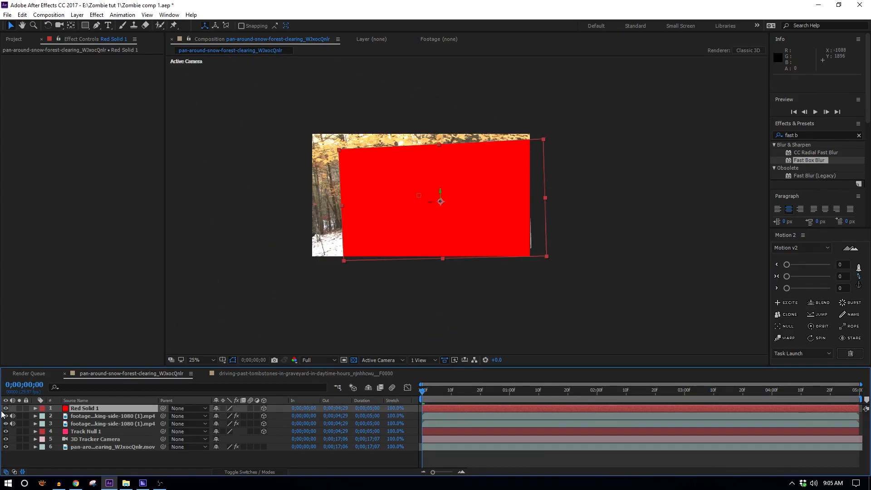
# - Hide all layers except the forest footage and draw masks on the red solid around the foreground trunks, thin tree and branches
pyautogui.moveTo(6, 408); pyautogui.dragTo(6, 438)
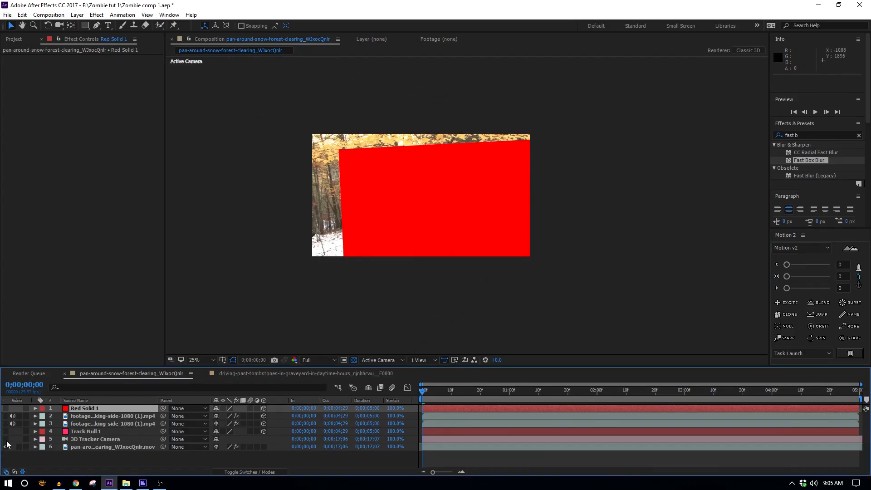
pyautogui.click(100, 446)
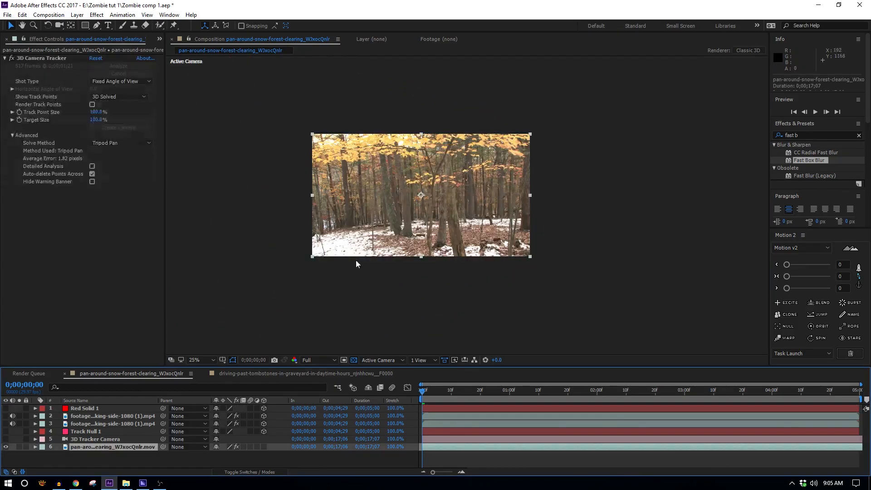
pyautogui.click(77, 408)
pyautogui.press('.')
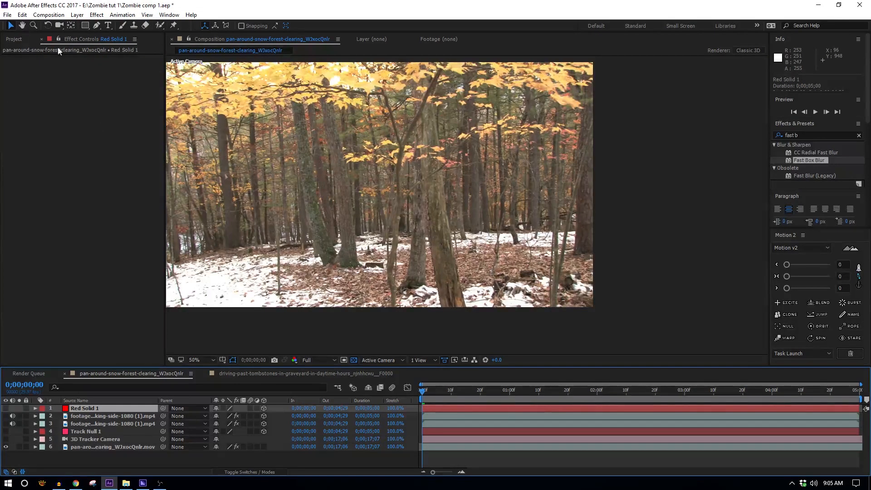
pyautogui.click(96, 25)
pyautogui.press('.')
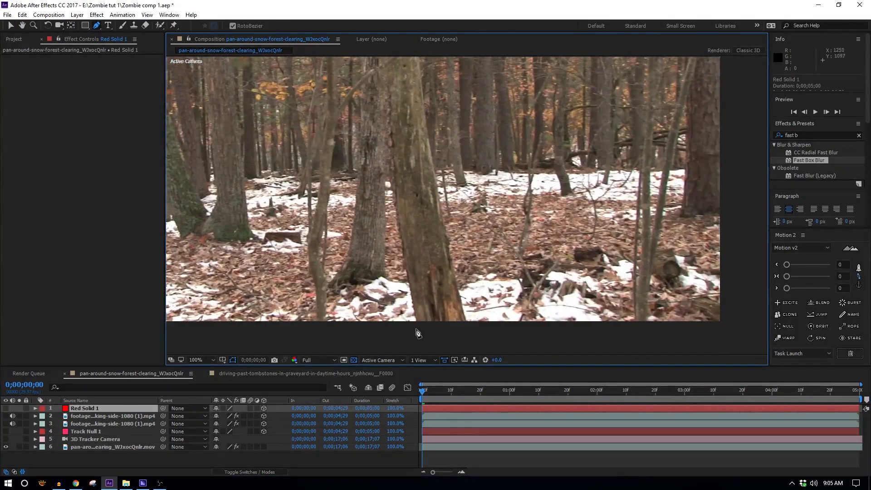
pyautogui.click(418, 325)
pyautogui.click(405, 266)
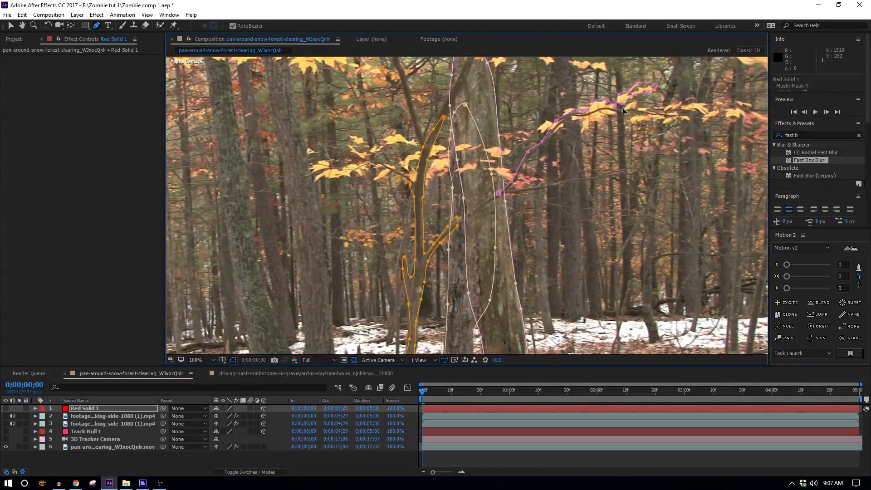
pyautogui.click(635, 104)
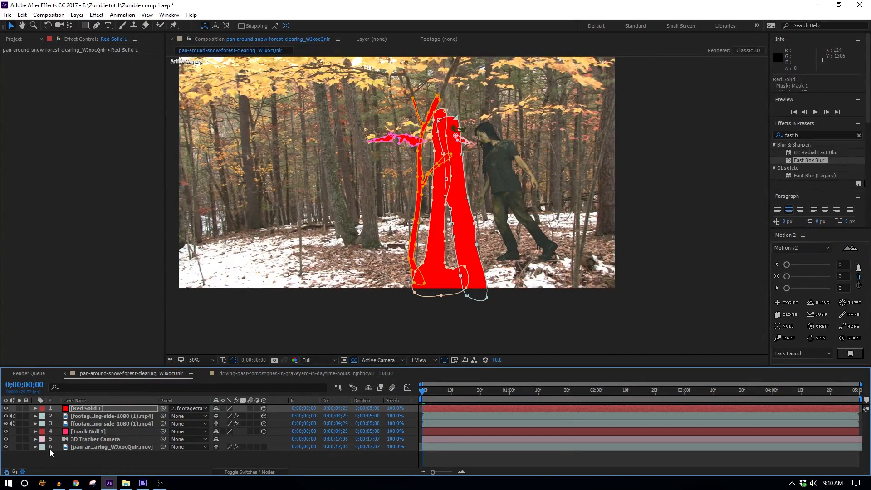
# - Duplicate the 3D Tracker Camera and the forest footage and place both copies directly beneath the red solid
pyautogui.click(53, 456)
pyautogui.click(95, 439)
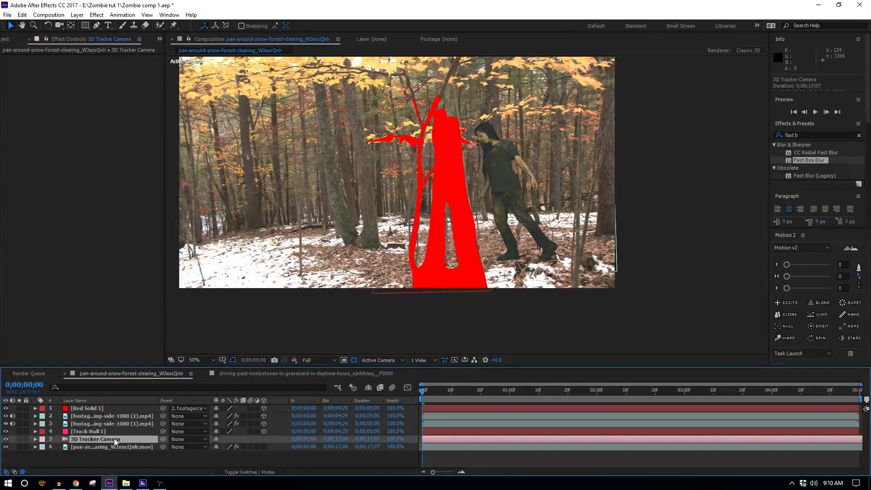
pyautogui.hotkey('ctrl', 'd')
pyautogui.moveTo(91, 442); pyautogui.dragTo(93, 411)
pyautogui.click(100, 455)
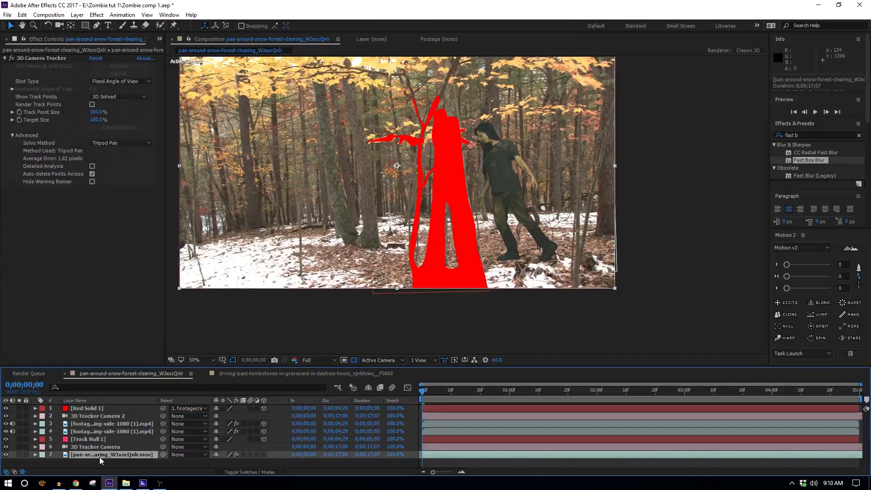
pyautogui.hotkey('ctrl', 'd')
pyautogui.moveTo(99, 457); pyautogui.dragTo(97, 413)
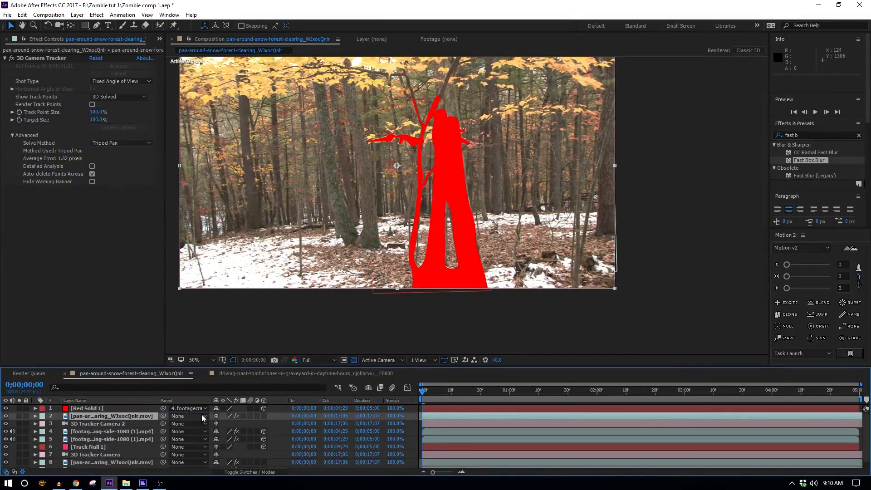
# - Set the upper forest footage copy's track matte to an alpha matte using the red solid
pyautogui.click(181, 417)
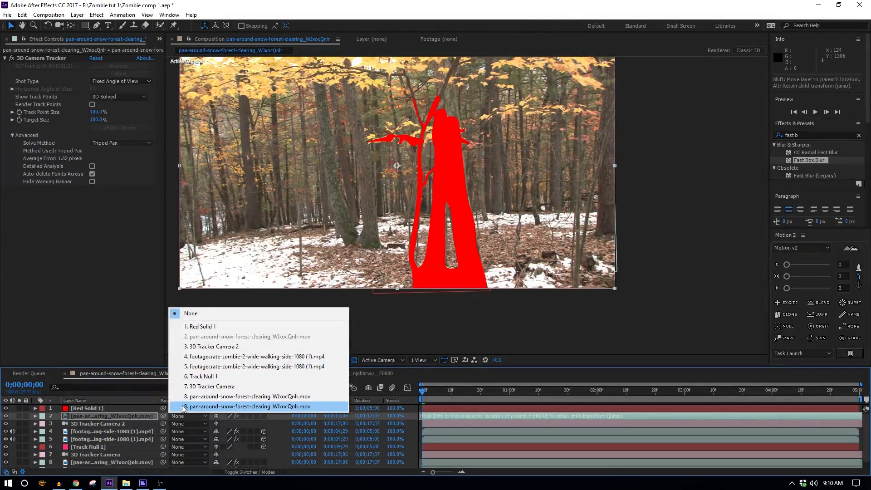
pyautogui.click(247, 471)
pyautogui.click(267, 415)
pyautogui.click(265, 439)
# - Pre-compose the red solid, the matted forest copy and 3D Tracker Camera 2 into a composition named Foreground
pyautogui.click(82, 424)
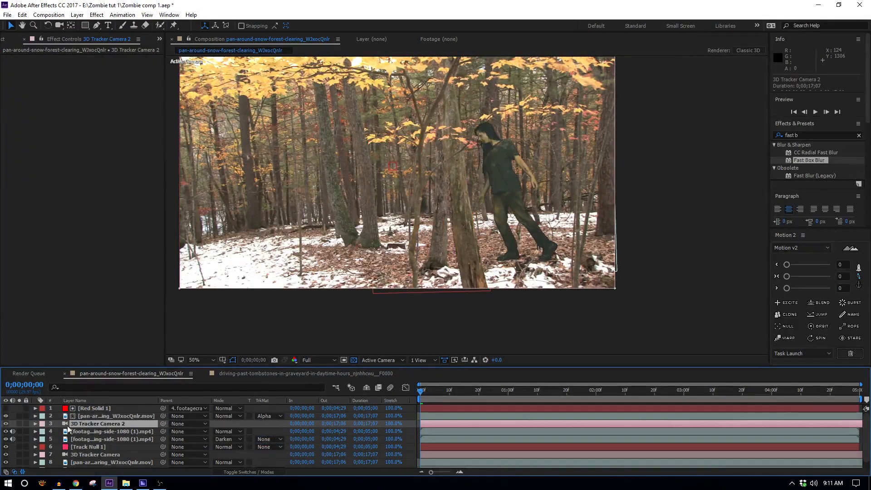
pyautogui.keyDown('ctrl'); pyautogui.click(84, 416); pyautogui.keyUp('ctrl')
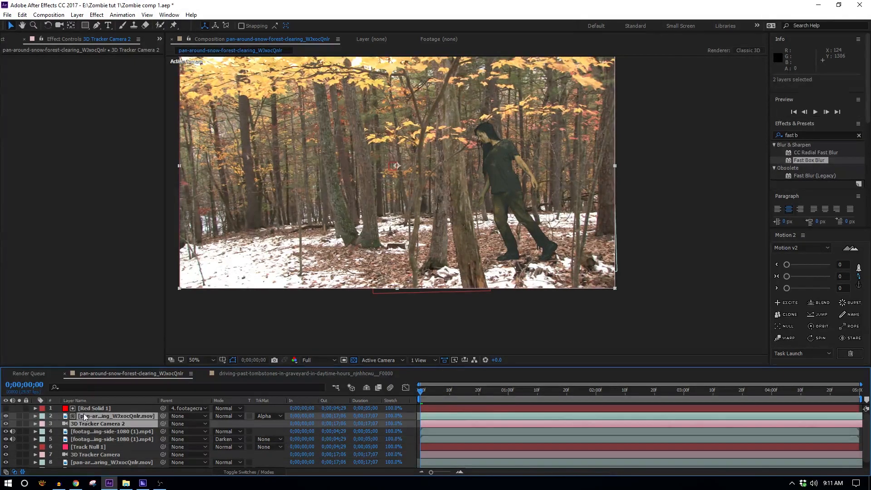
pyautogui.keyDown('ctrl'); pyautogui.click(85, 409); pyautogui.keyUp('ctrl')
pyautogui.hotkey('ctrl', 'shift', 'c')
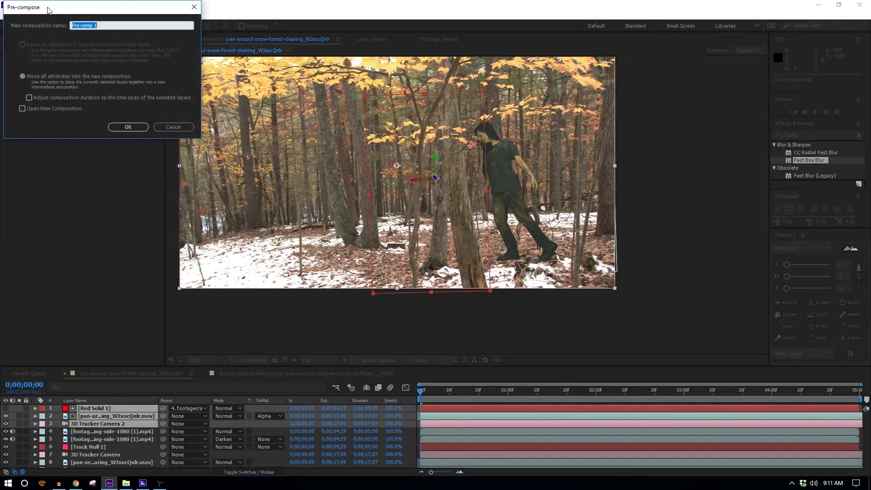
pyautogui.write('Foreground')
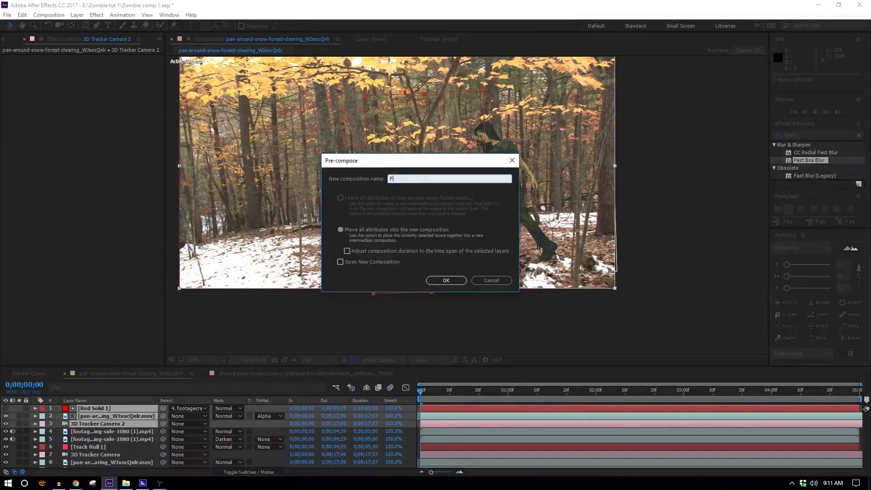
pyautogui.press('Return')
# - Solo the Foreground layer, then find the Refine Soft Matte effect and apply it to that layer
pyautogui.click(19, 409)
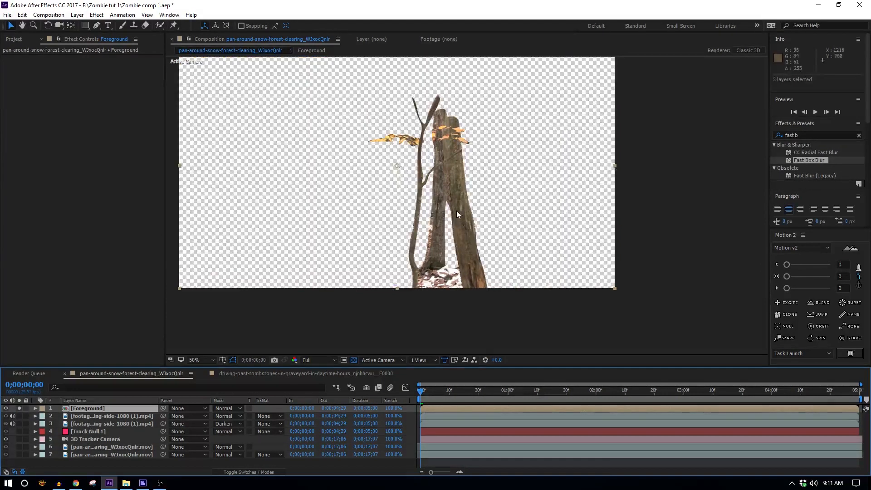
pyautogui.scroll(1, 458, 209)
pyautogui.moveTo(452, 178); pyautogui.dragTo(473, 245)
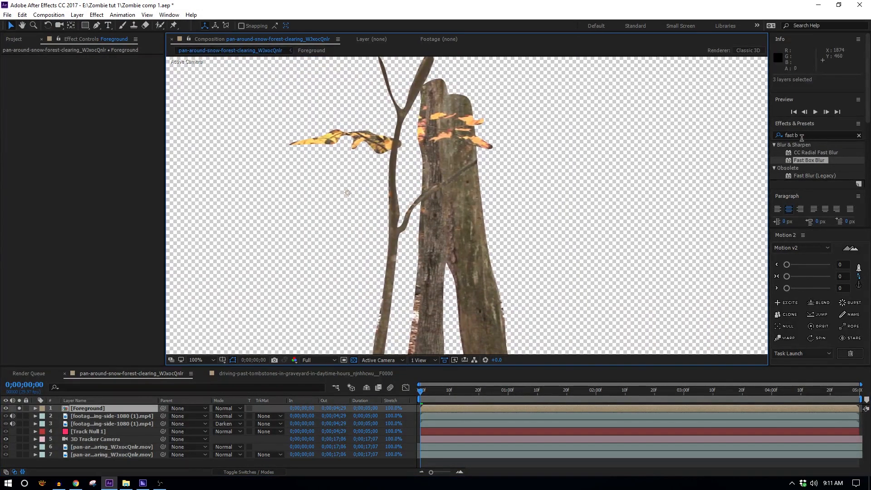
pyautogui.moveTo(800, 137); pyautogui.dragTo(683, 137)
pyautogui.write('refine')
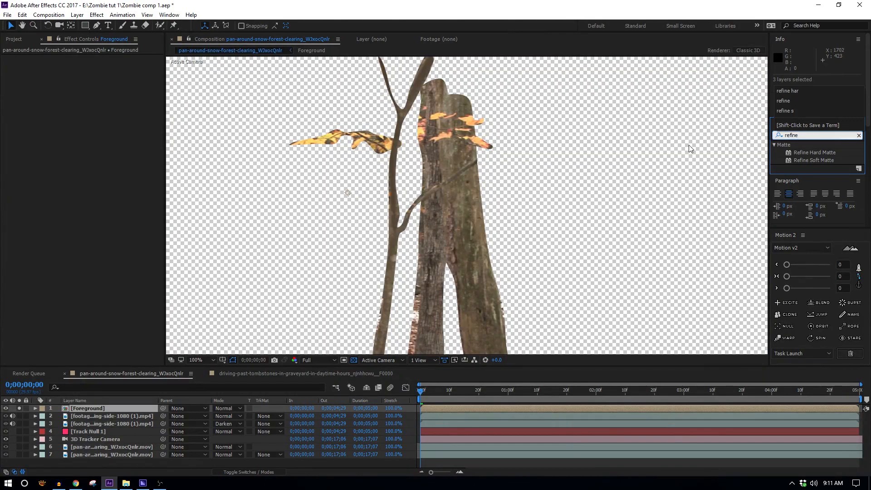
pyautogui.doubleClick(816, 161)
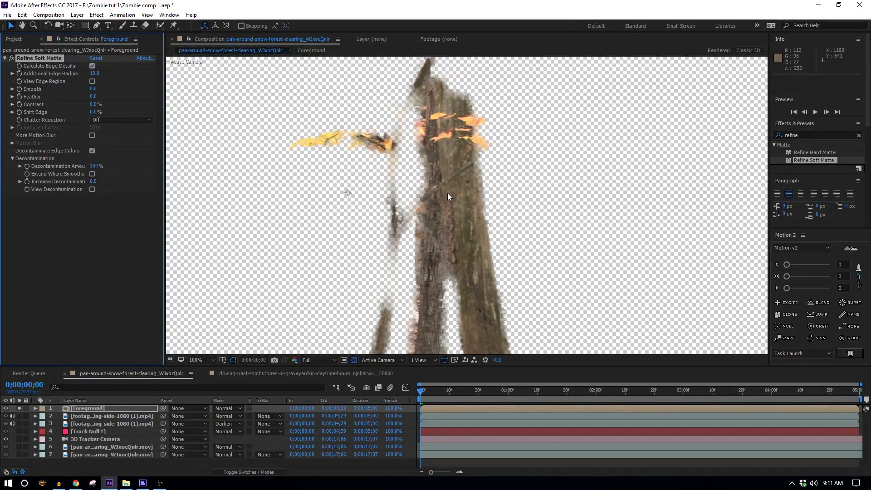
# - Turn off Decontaminate Edge Colors, reduce the Additional Edge Radius to about 4.9, and unsolo the Foreground layer
pyautogui.moveTo(417, 155); pyautogui.dragTo(423, 165)
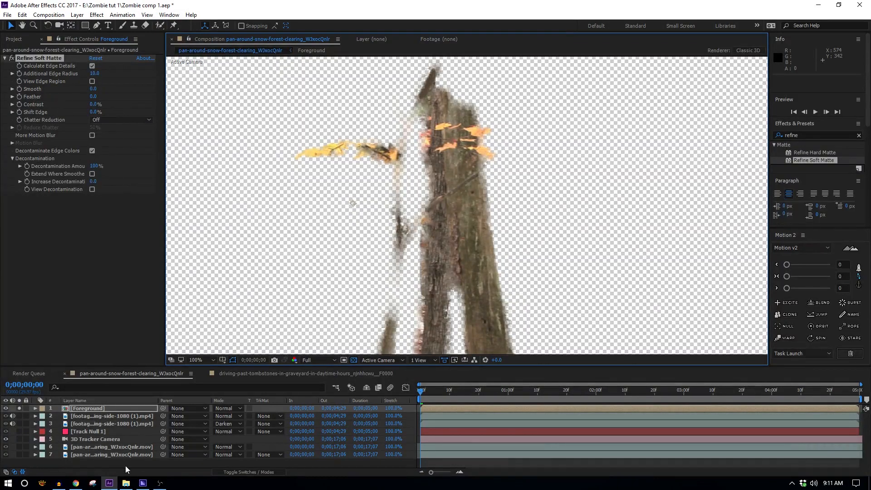
pyautogui.click(92, 151)
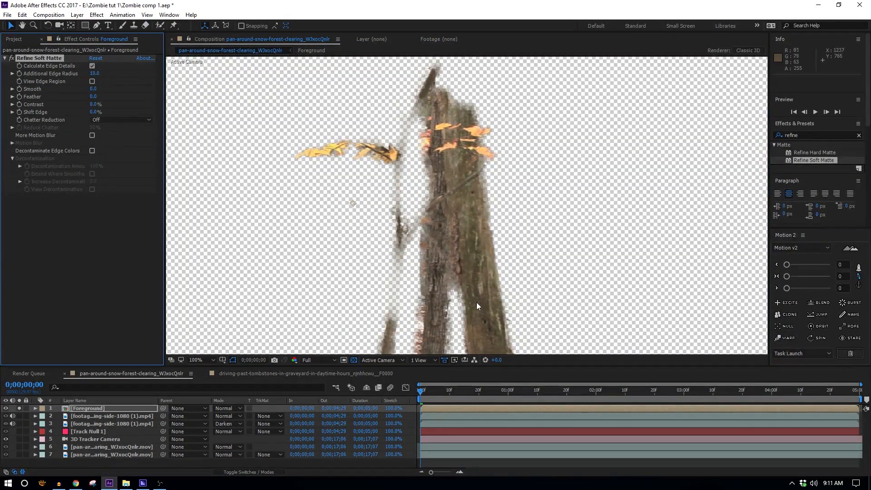
pyautogui.click(12, 73)
pyautogui.moveTo(34, 86); pyautogui.dragTo(37, 87)
pyautogui.click(19, 408)
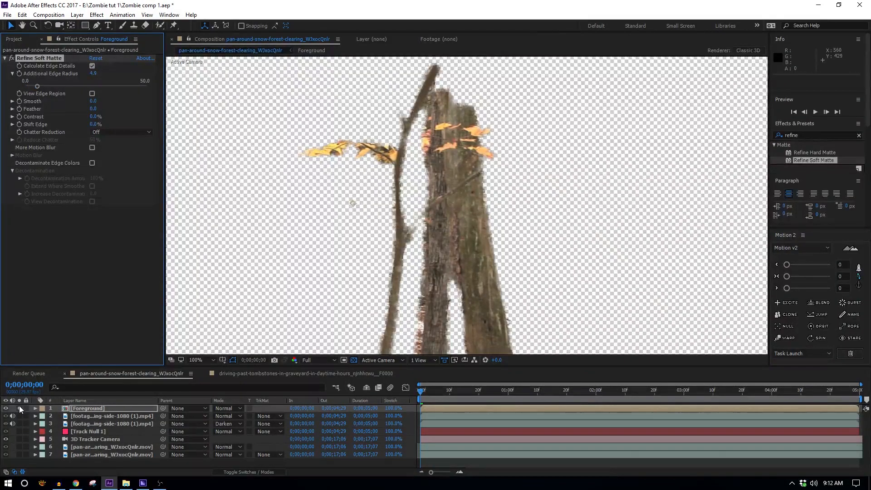
# - Play and scrub through the forest composite to check how the zombie passes behind the masked foreground trees
pyautogui.press('space')
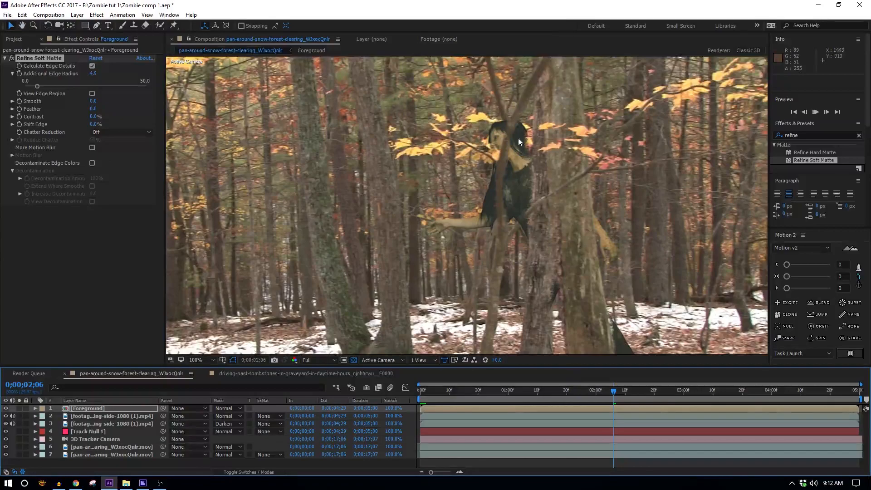
pyautogui.press('space')
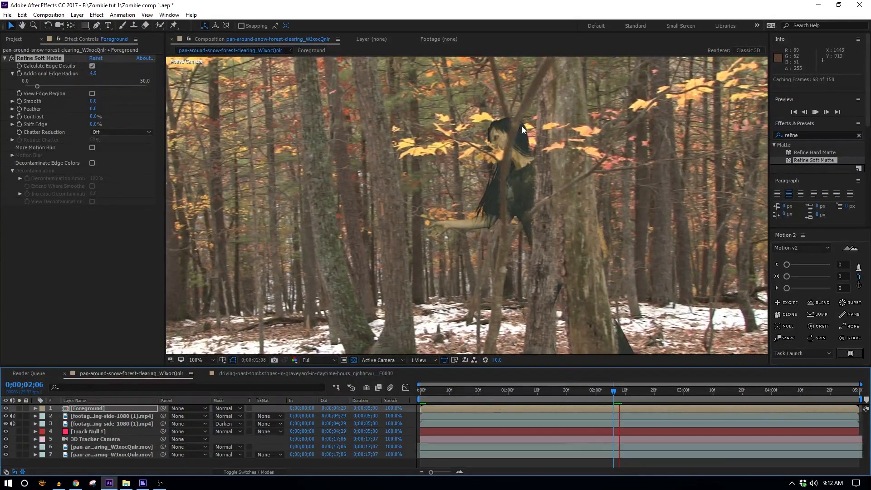
pyautogui.scroll(-1, 516, 211)
pyautogui.moveTo(618, 396)
pyautogui.mouseDown()
pyautogui.moveTo(625, 399)
pyautogui.moveTo(616, 397)
pyautogui.mouseUp()
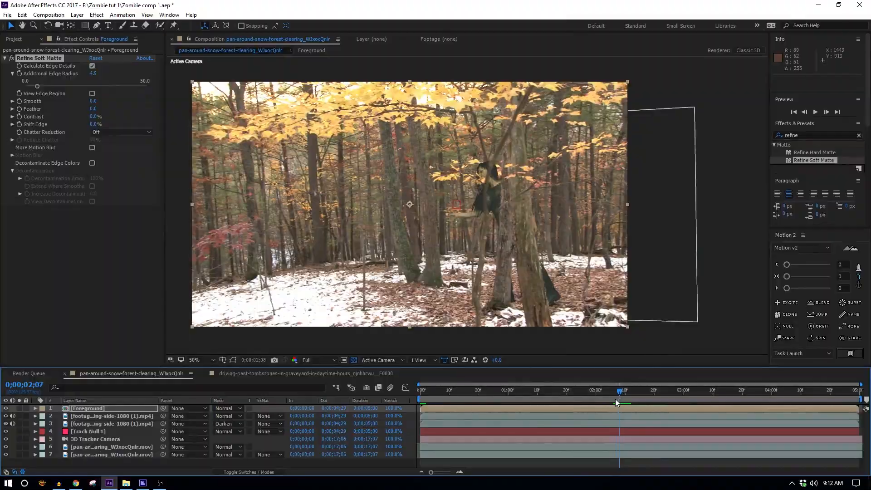
pyautogui.moveTo(615, 399); pyautogui.dragTo(666, 401)
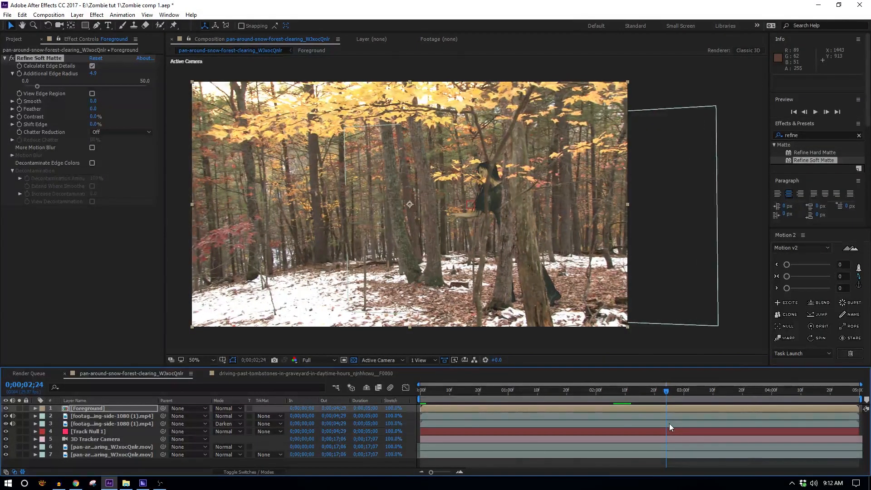
pyautogui.click(701, 397)
pyautogui.moveTo(701, 397); pyautogui.dragTo(857, 398)
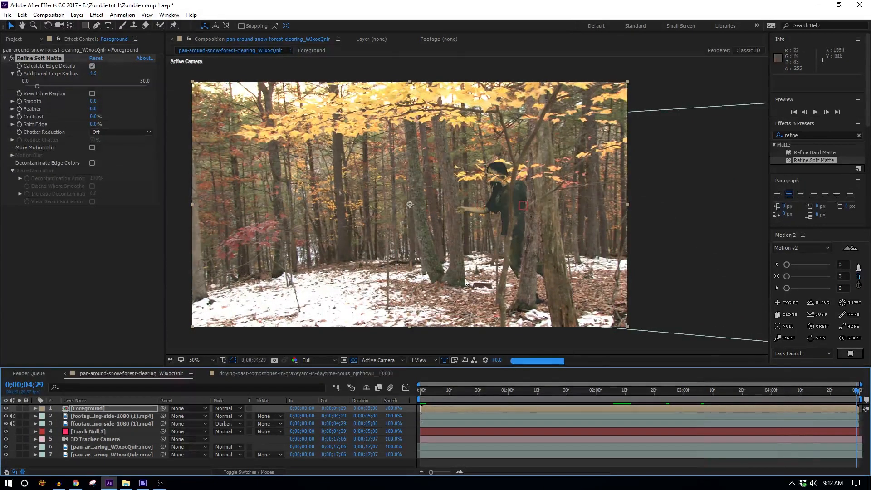
pyautogui.moveTo(625, 401); pyautogui.dragTo(736, 391)
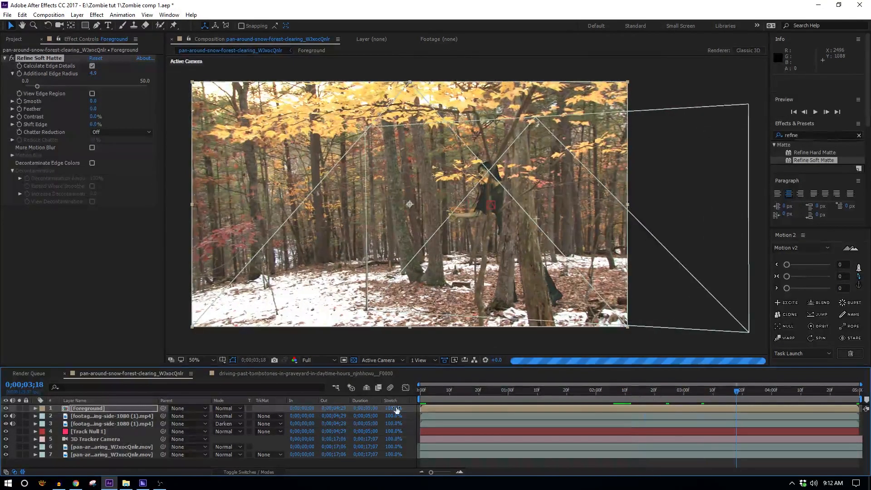
pyautogui.click(497, 397)
# - Open the graveyard composition, then switch to Chrome and get the Zombie 1 Wide Walking Towards Camera clip from FootageCrate
pyautogui.click(368, 373)
pyautogui.moveTo(616, 414); pyautogui.dragTo(418, 393)
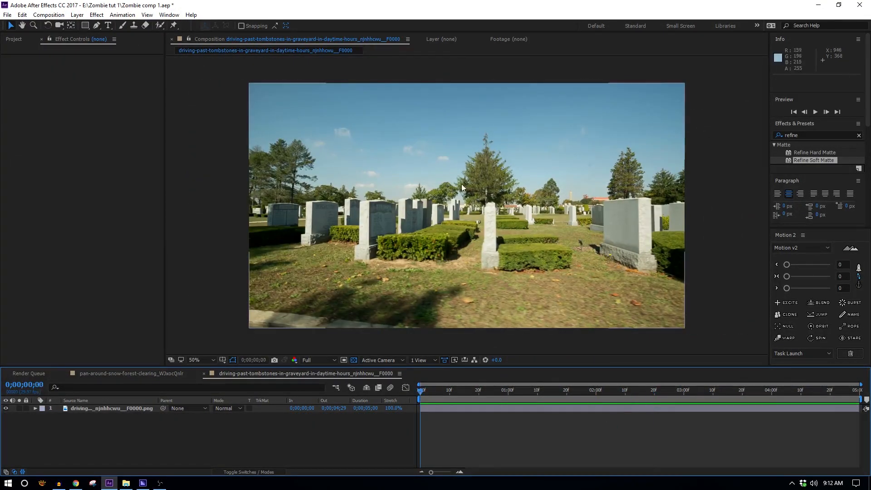
pyautogui.click(75, 483)
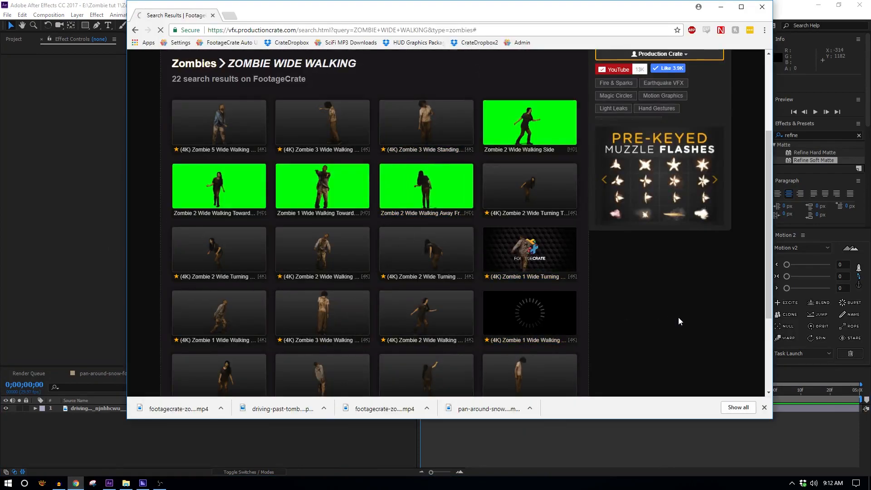
pyautogui.click(348, 208)
pyautogui.click(556, 316)
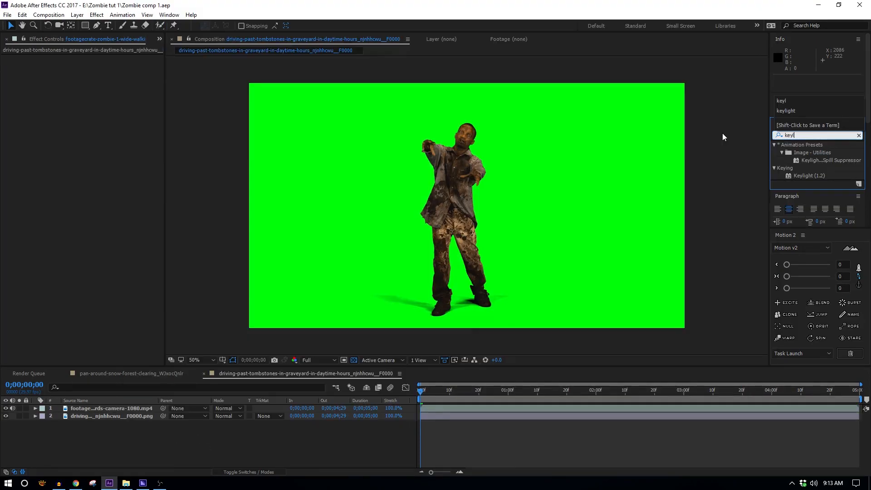
# - Key out the green screen of the zombie footage with Keylight (1.2), then scale the zombie down and position it among the tombstones
pyautogui.write('keyl')
pyautogui.moveTo(806, 175); pyautogui.dragTo(253, 170)
pyautogui.moveTo(354, 284); pyautogui.dragTo(376, 279)
pyautogui.moveTo(270, 321); pyautogui.dragTo(298, 305)
pyautogui.moveTo(515, 243); pyautogui.dragTo(526, 246)
# - Apply Levels to the zombie footage and adjust its red gamma to match the graveyard in the red channel view
pyautogui.click(810, 135)
pyautogui.write('level')
pyautogui.click(806, 183)
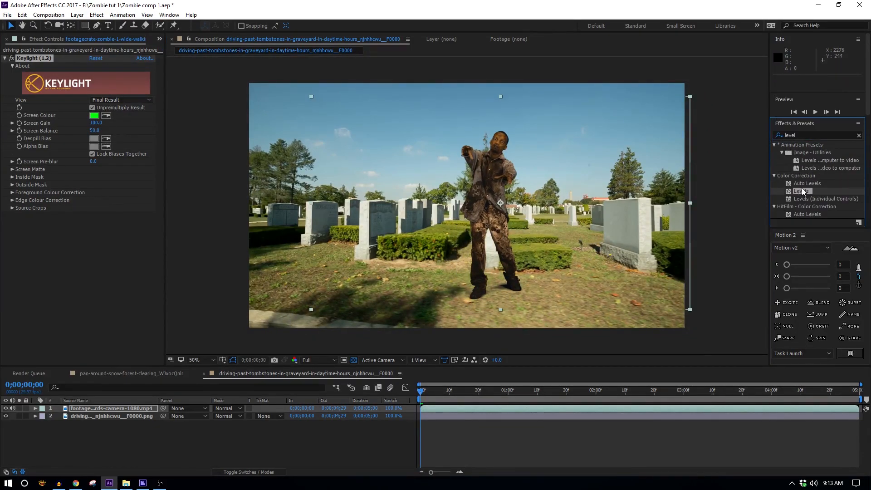
pyautogui.moveTo(801, 190); pyautogui.dragTo(89, 230)
pyautogui.click(294, 360)
pyautogui.click(311, 259)
pyautogui.click(118, 223)
pyautogui.click(112, 243)
pyautogui.moveTo(83, 267); pyautogui.dragTo(78, 267)
# - Match the zombie's green channel to the graveyard with a Green Gamma of 0.97 and a Green Output Black of 12.0
pyautogui.click(294, 360)
pyautogui.click(311, 269)
pyautogui.click(118, 223)
pyautogui.click(111, 253)
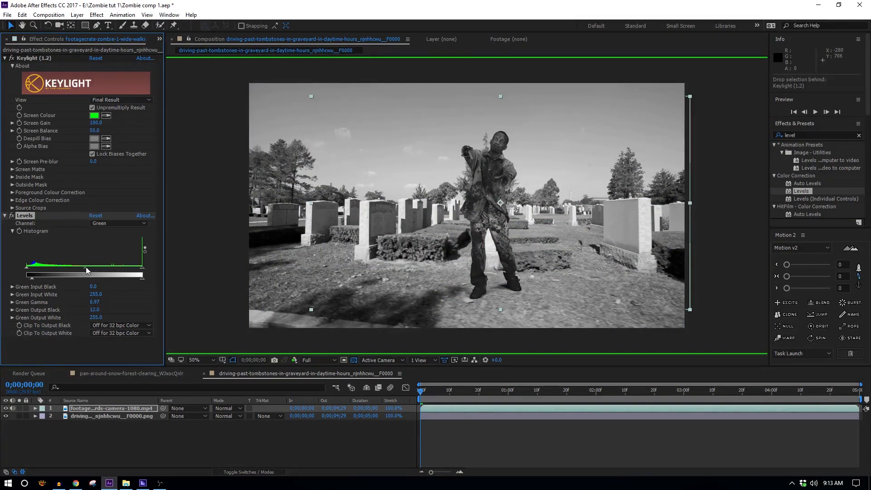
# - Match the zombie's blue channel to the graveyard with a Blue Gamma of 1.20, then return to the full-colour view
pyautogui.click(294, 360)
pyautogui.click(311, 279)
pyautogui.click(118, 223)
pyautogui.click(111, 263)
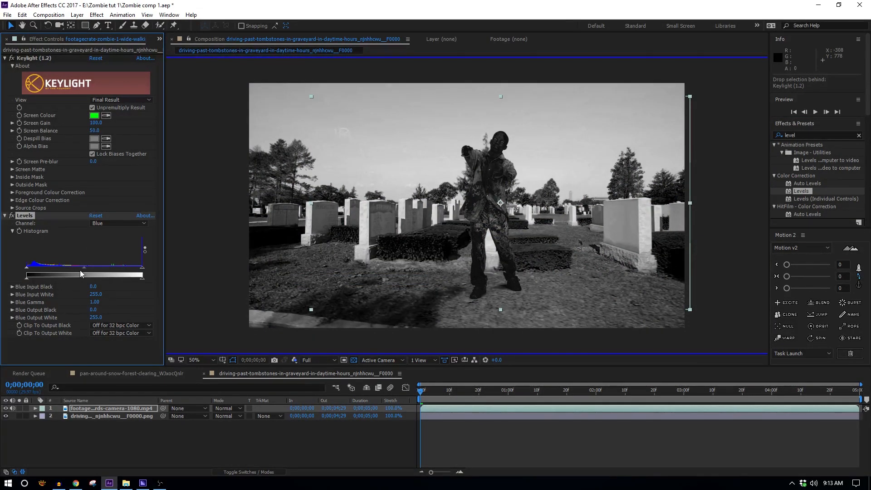
pyautogui.moveTo(84, 268); pyautogui.dragTo(77, 268)
pyautogui.click(294, 360)
pyautogui.click(311, 248)
# - Pre-compose the keyed and colour-matched zombie footage into a composition named Zombie
pyautogui.click(502, 167)
pyautogui.scroll(1, 502, 167)
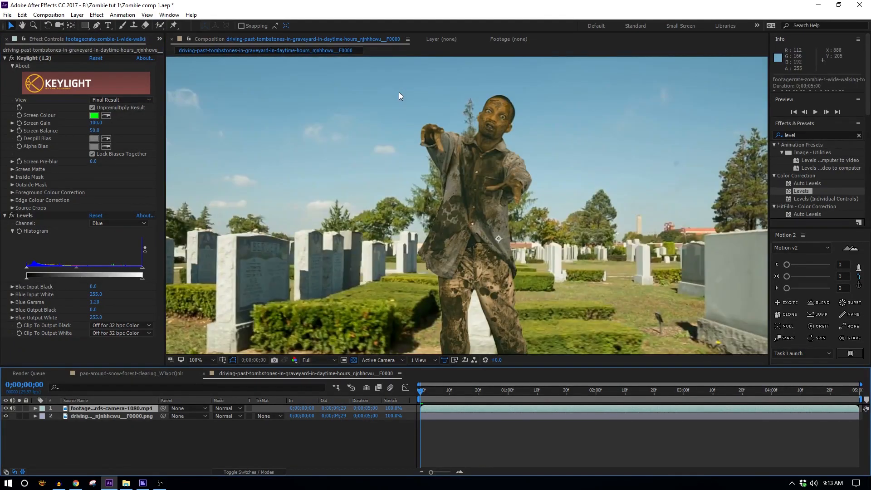
pyautogui.hotkey('ctrl', 'shift', 'c')
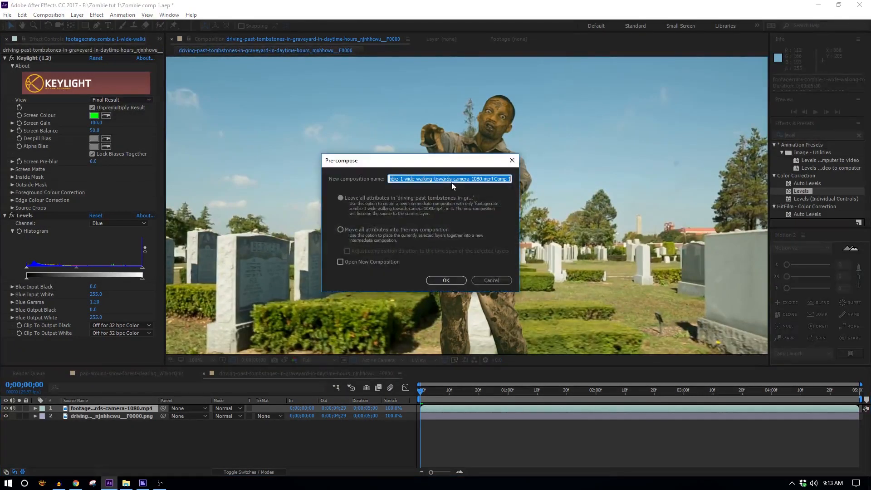
pyautogui.write('Zombie')
pyautogui.press('Return')
# - Duplicate the graveyard image layer, pre-compose the copy as Background, and leave only that layer visible
pyautogui.click(90, 416)
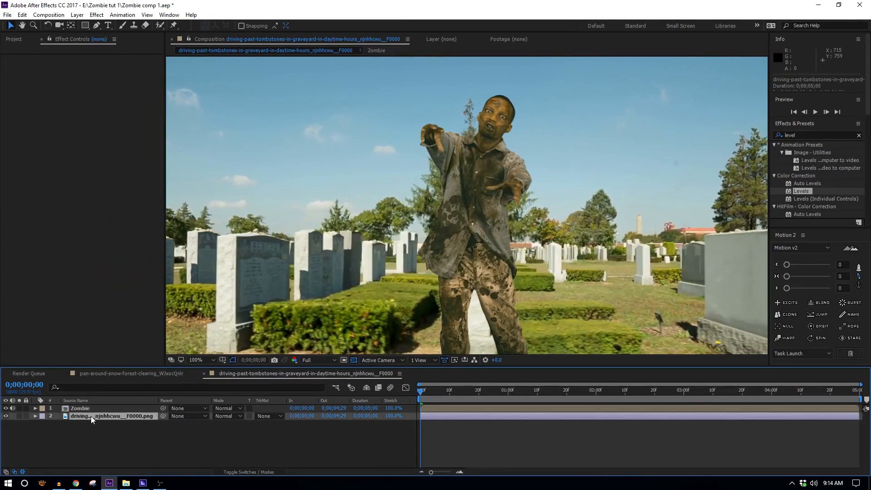
pyautogui.hotkey('ctrl', 'd')
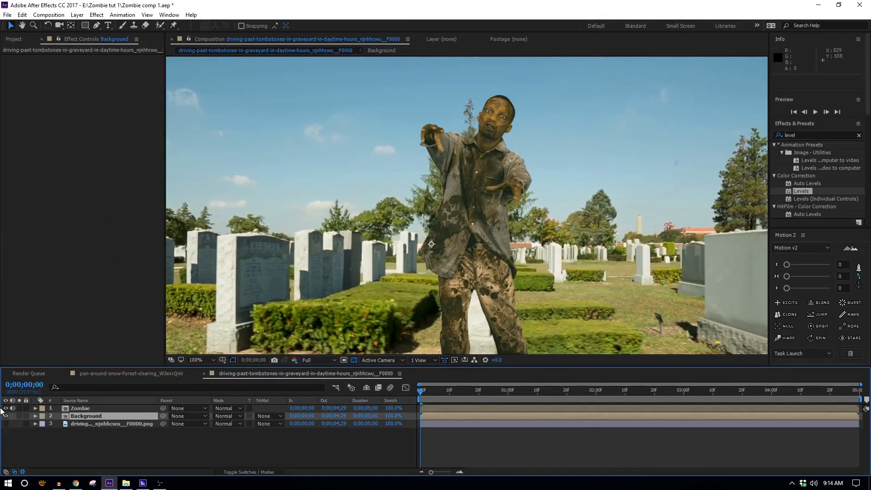
pyautogui.keyDown('alt'); pyautogui.click(5, 415); pyautogui.keyUp('alt')
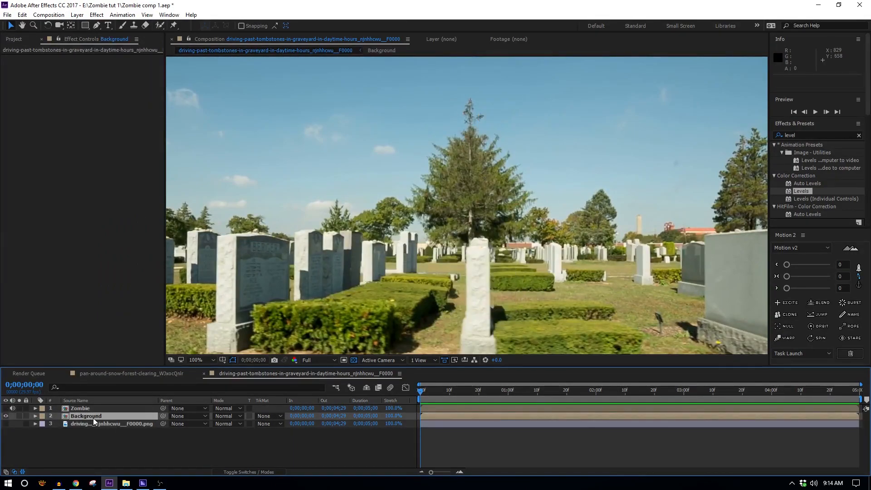
# - Apply Set Matte to the Background layer, taking an inverted matte from the Zombie layer
pyautogui.click(806, 135)
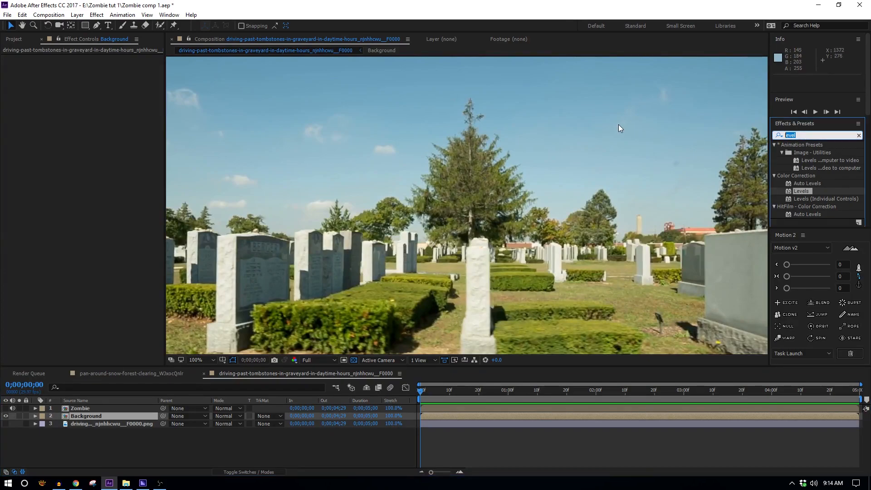
pyautogui.write('set m')
pyautogui.moveTo(804, 153); pyautogui.dragTo(505, 280)
pyautogui.click(104, 66)
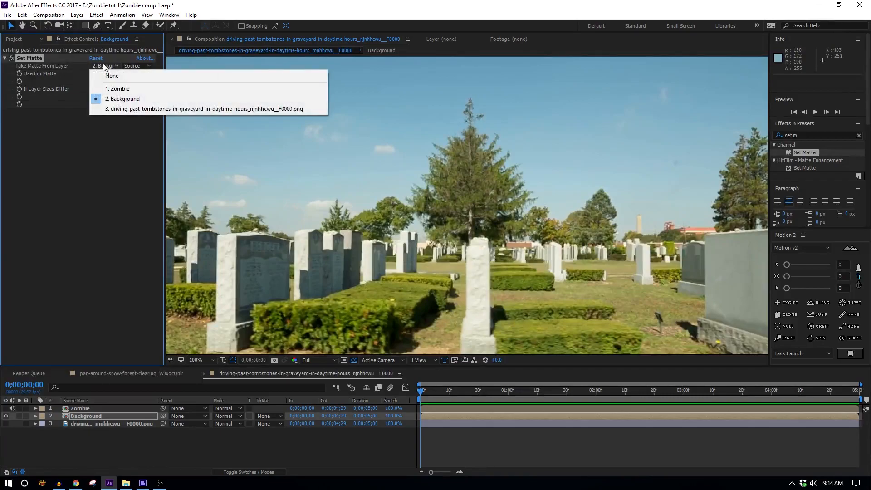
pyautogui.click(118, 88)
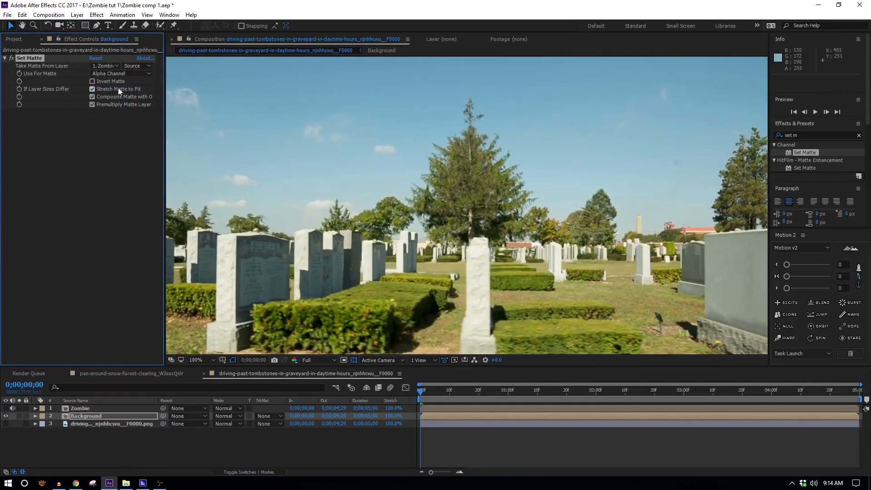
pyautogui.press('space')
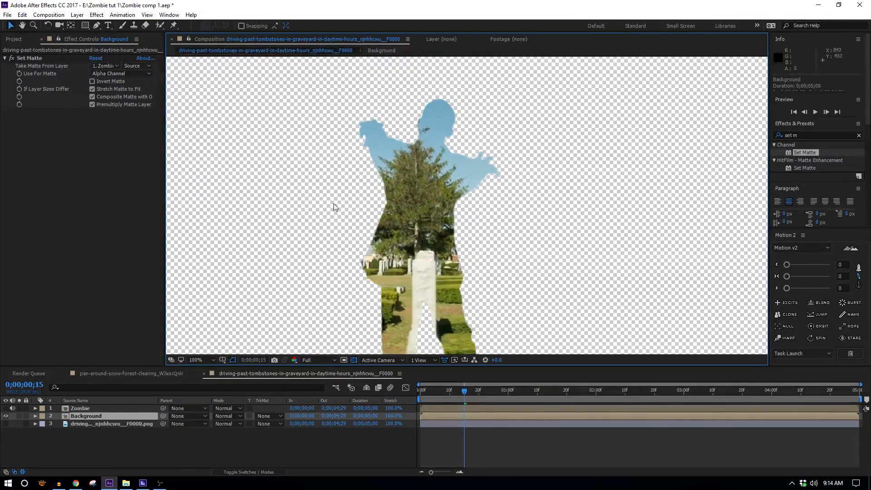
pyautogui.click(93, 80)
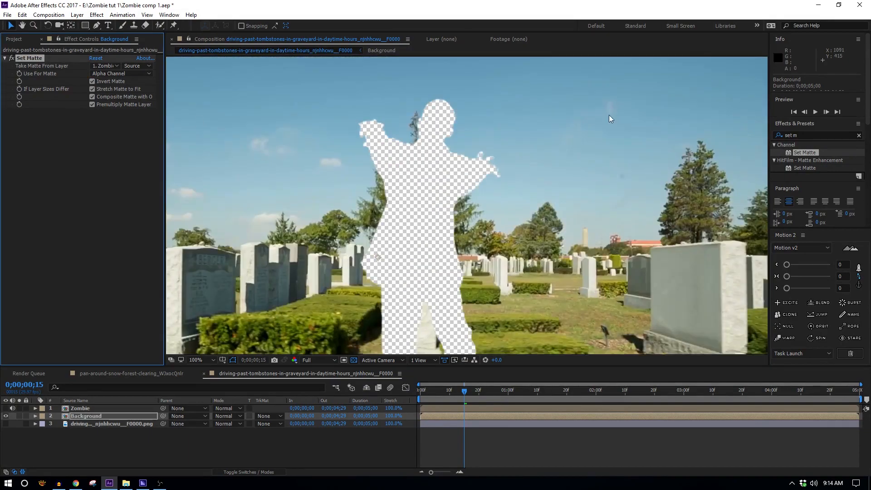
# - Move the Zombie layer beneath Background and show it, toggling its visibility to check the cut-out edges
pyautogui.click(75, 409)
pyautogui.moveTo(75, 409); pyautogui.dragTo(76, 420)
pyautogui.click(6, 416)
pyautogui.scroll(2, 505, 194)
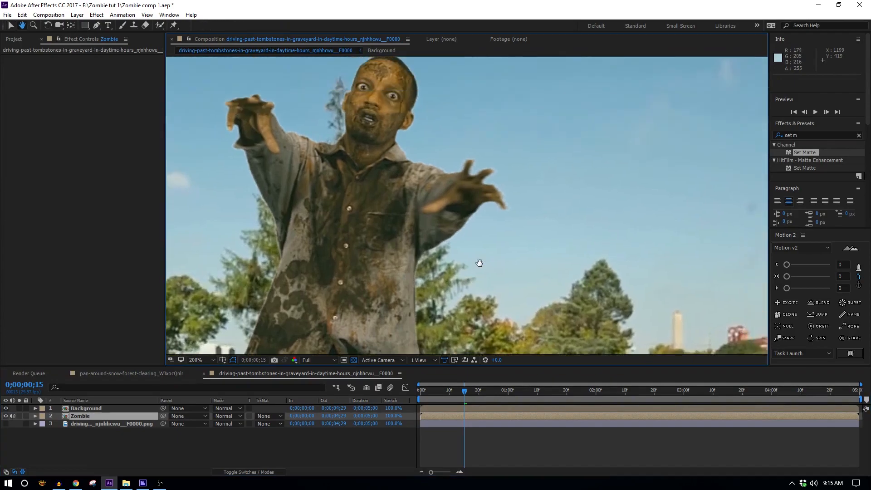
pyautogui.click(6, 415)
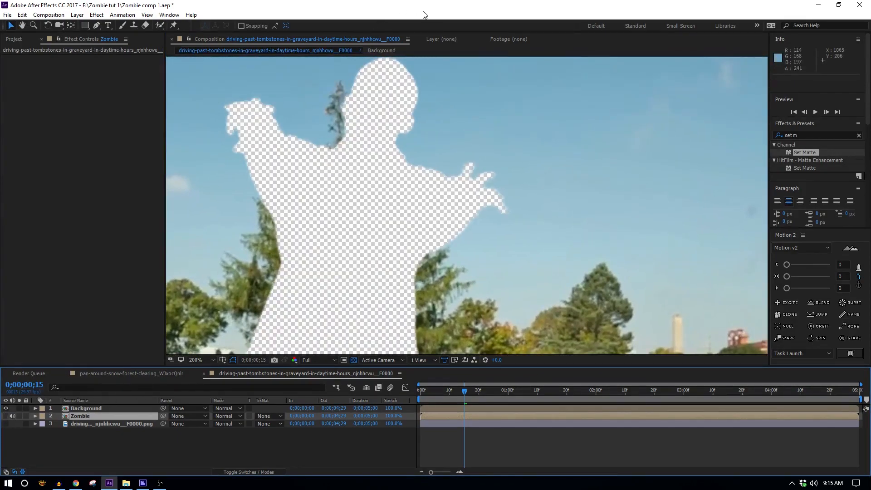
pyautogui.click(6, 416)
# - Apply Fast Box Blur to the Background layer below Set Matte with a blur radius of 7.0
pyautogui.click(81, 409)
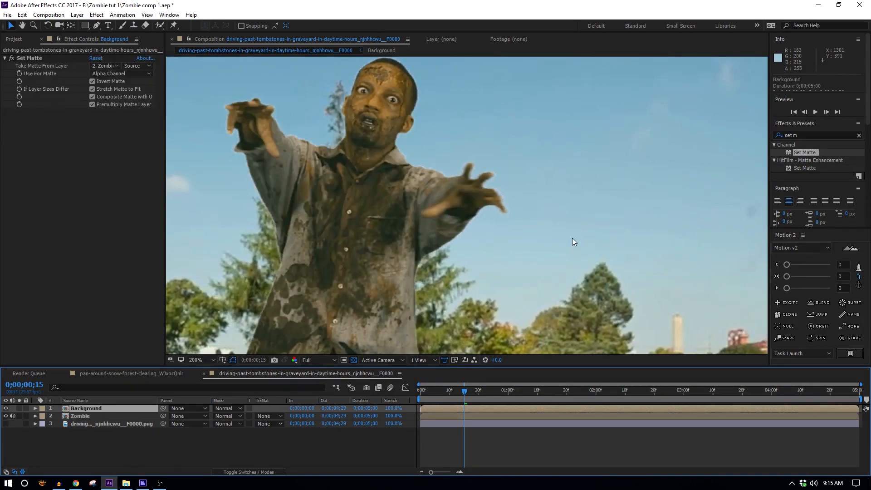
pyautogui.hotkey('ctrl', '5')
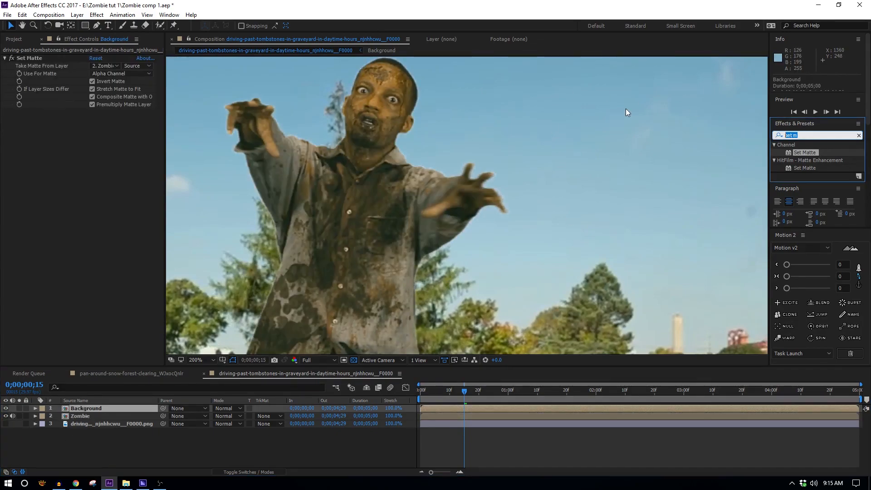
pyautogui.write('f')
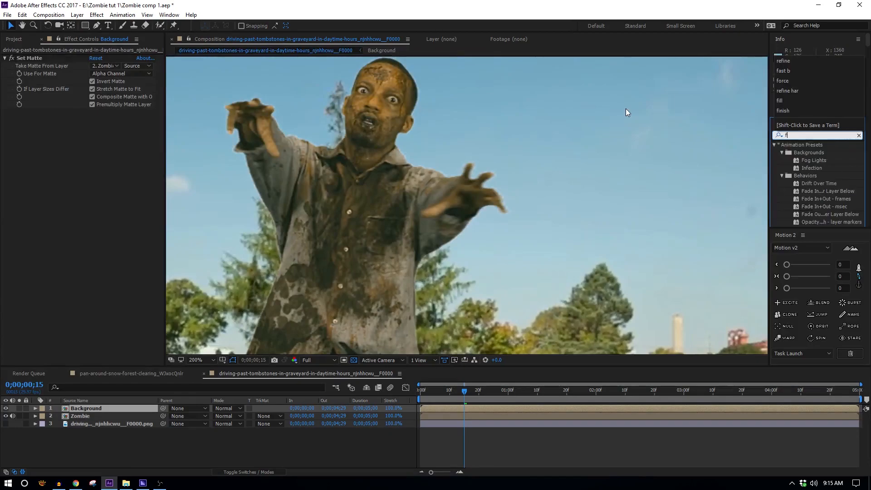
pyautogui.write('ast b')
pyautogui.moveTo(808, 160); pyautogui.dragTo(71, 163)
pyautogui.moveTo(93, 120); pyautogui.dragTo(96, 120)
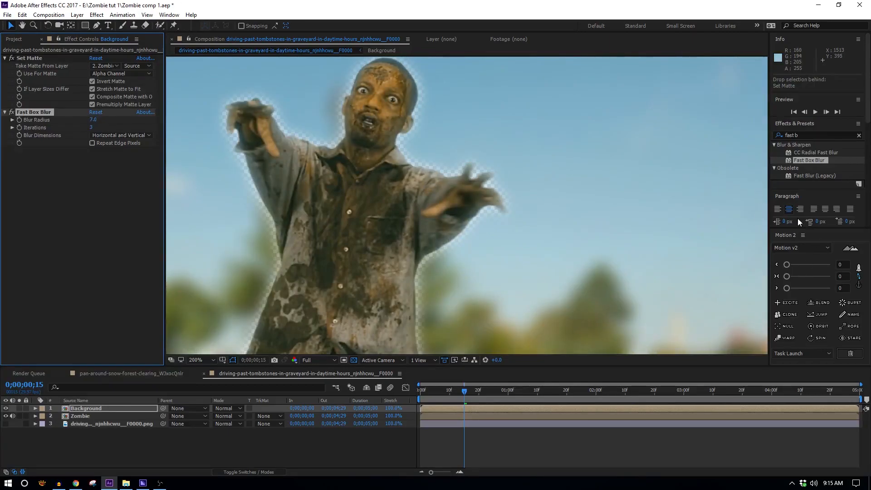
# - Add Levels after the blur on the Background layer, switch it to the Alpha channel, and try shifting the alpha gamma
pyautogui.click(802, 135)
pyautogui.write('level')
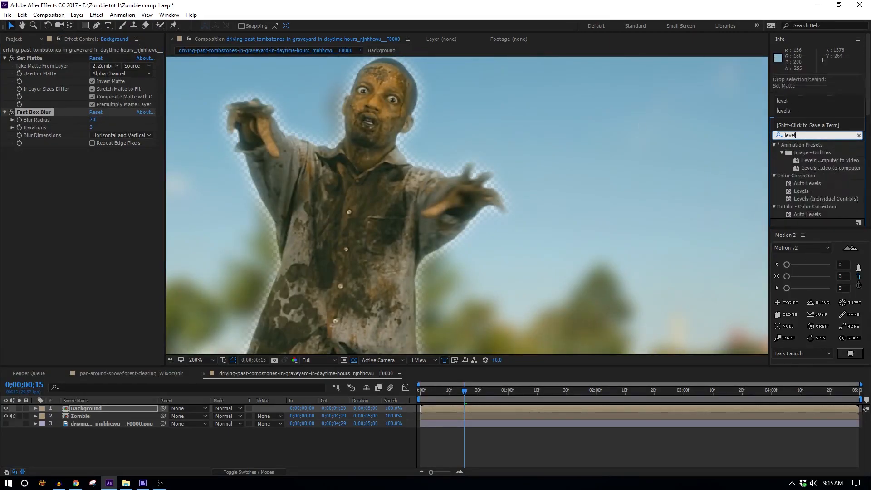
pyautogui.moveTo(801, 191); pyautogui.dragTo(105, 151)
pyautogui.click(108, 159)
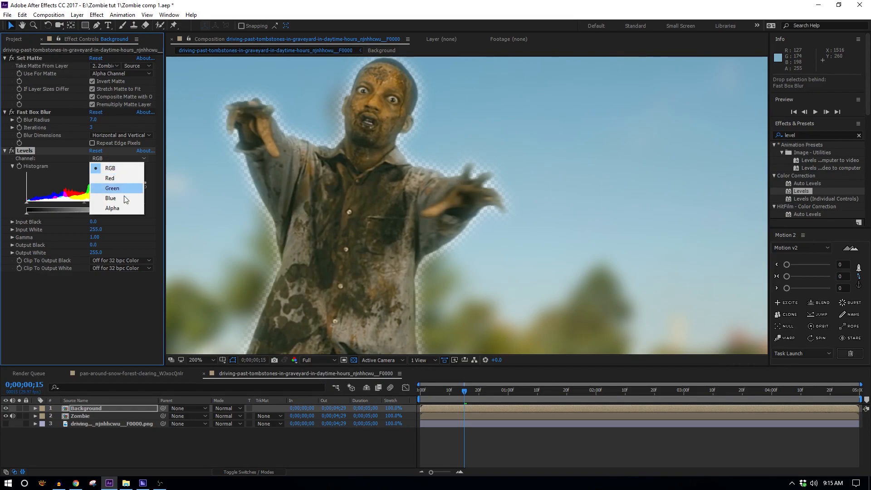
pyautogui.click(112, 208)
pyautogui.moveTo(85, 203); pyautogui.dragTo(55, 214)
pyautogui.hotkey('ctrl', 'z')
# - Reduce the Background layer's Fast Box Blur radius to 3.0 and inspect the zombie's edges up close
pyautogui.moveTo(92, 119); pyautogui.dragTo(79, 122)
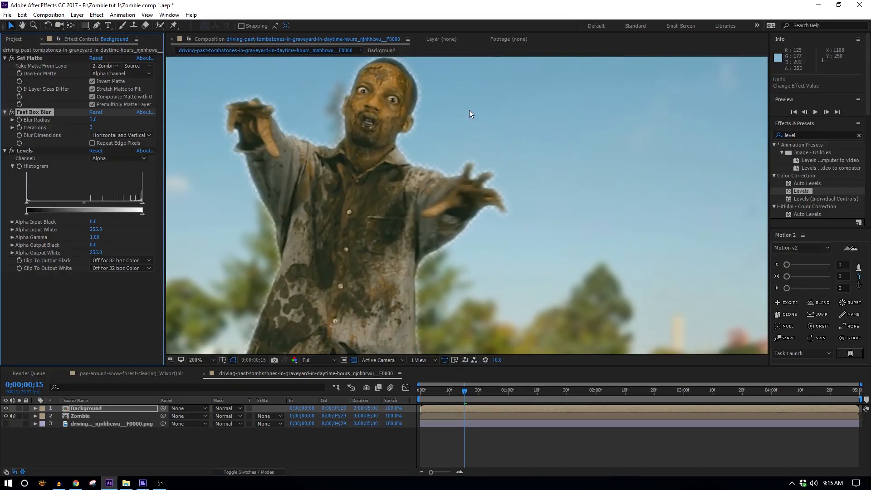
pyautogui.press('.')
pyautogui.moveTo(425, 285); pyautogui.dragTo(683, 190)
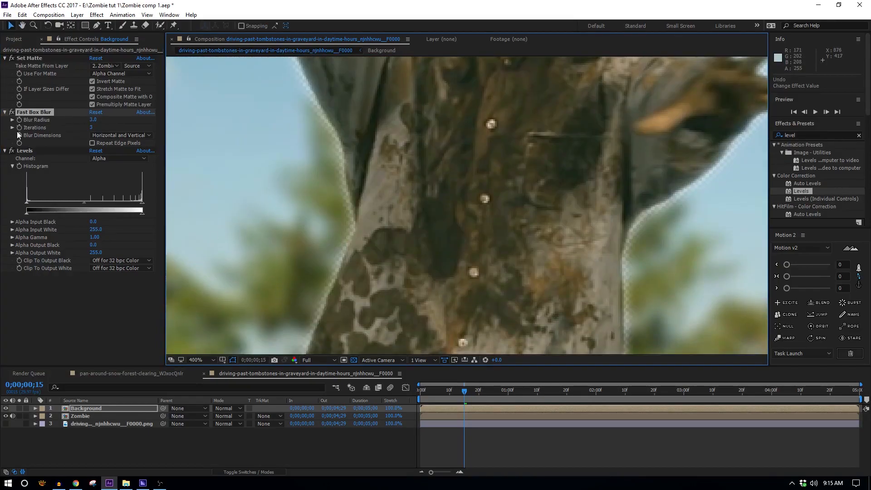
# - Raise the Alpha Gamma in the Background layer's Levels to 2.14 and turn on Preserve Underlying Transparency for that layer
pyautogui.moveTo(85, 202); pyautogui.dragTo(53, 202)
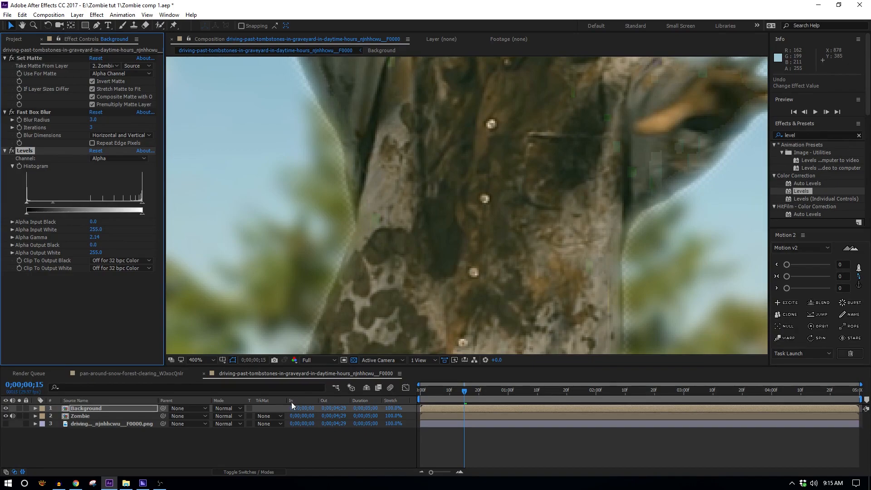
pyautogui.click(249, 408)
pyautogui.scroll(-2, 355, 246)
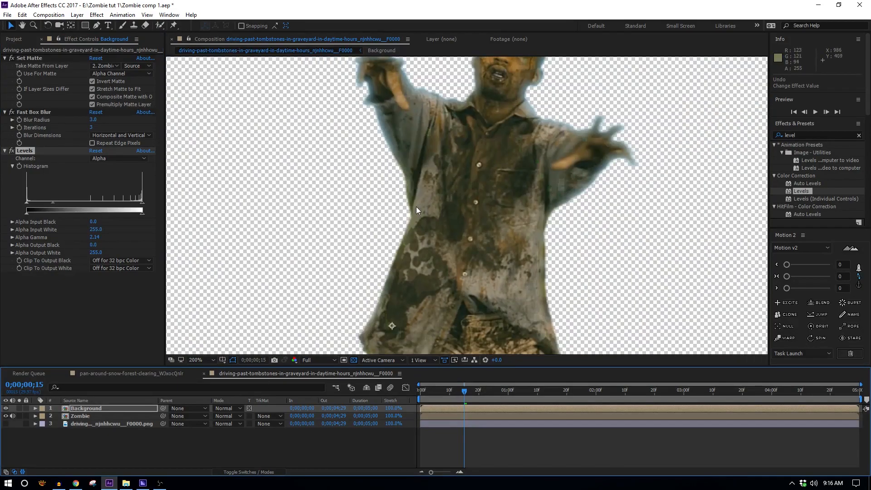
# - Toggle the Background layer's visibility and examine the light wrap along the zombie's head, arms and legs
pyautogui.click(64, 411)
pyautogui.click(6, 408)
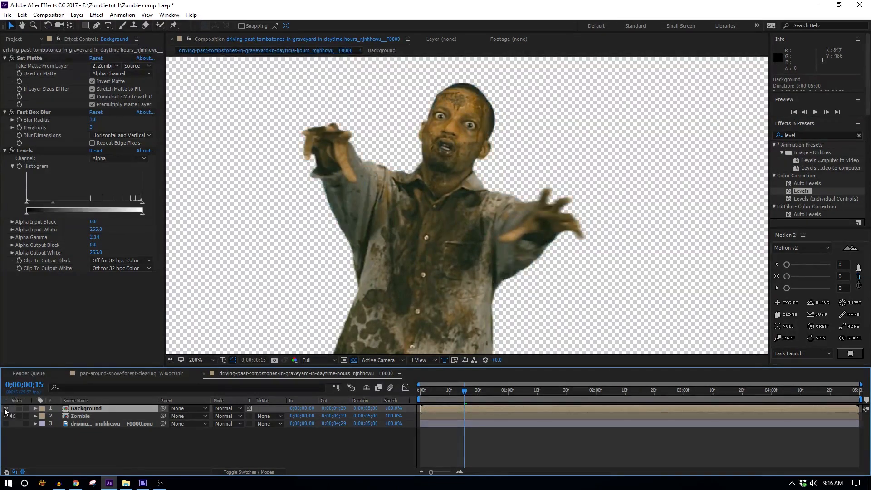
pyautogui.click(5, 408)
pyautogui.moveTo(467, 347); pyautogui.dragTo(434, 59)
pyautogui.scroll(-1, 441, 188)
pyautogui.moveTo(440, 185); pyautogui.dragTo(434, 234)
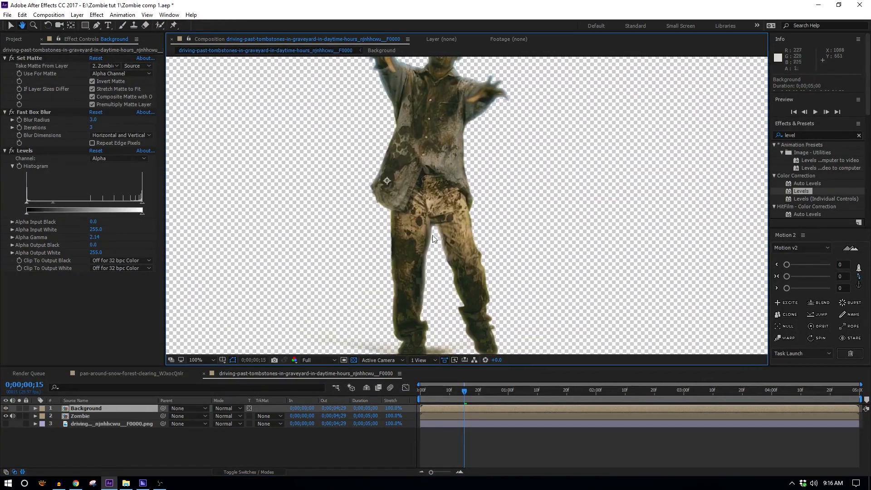
pyautogui.moveTo(447, 142); pyautogui.dragTo(421, 202)
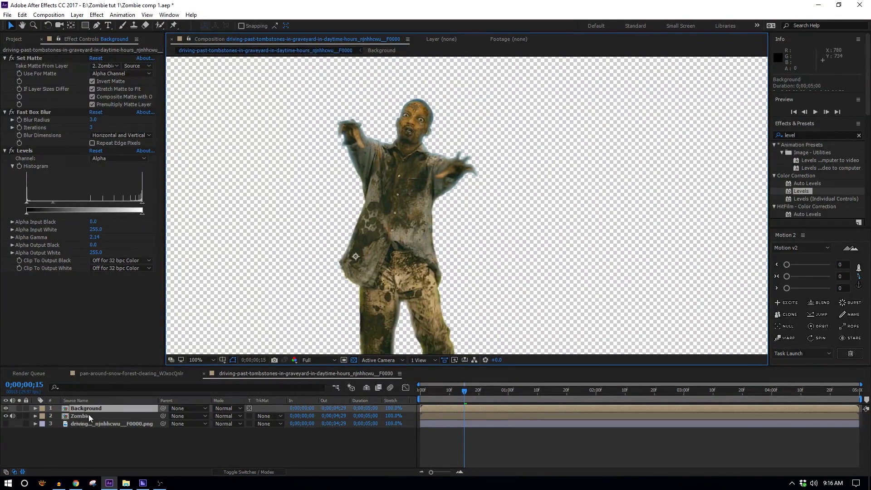
pyautogui.click(6, 408)
pyautogui.click(6, 409)
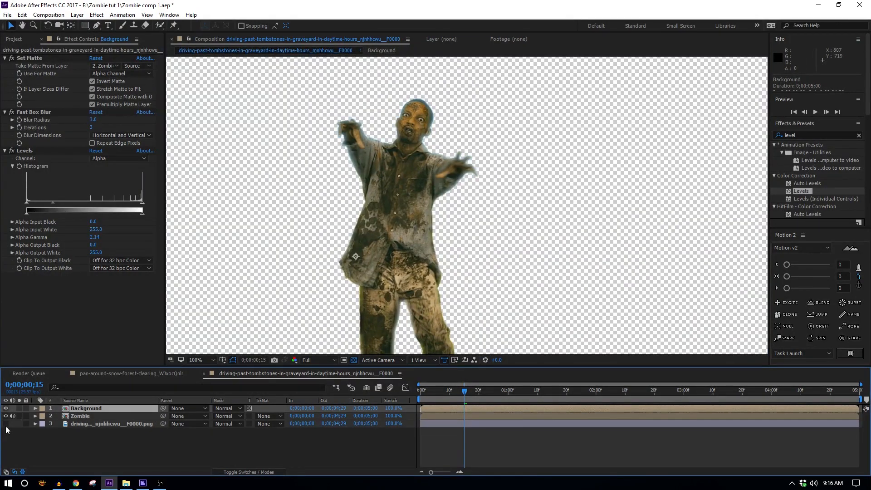
# - Preview the zombie over the graveyard image by temporarily showing that layer, and hide it again
pyautogui.click(6, 424)
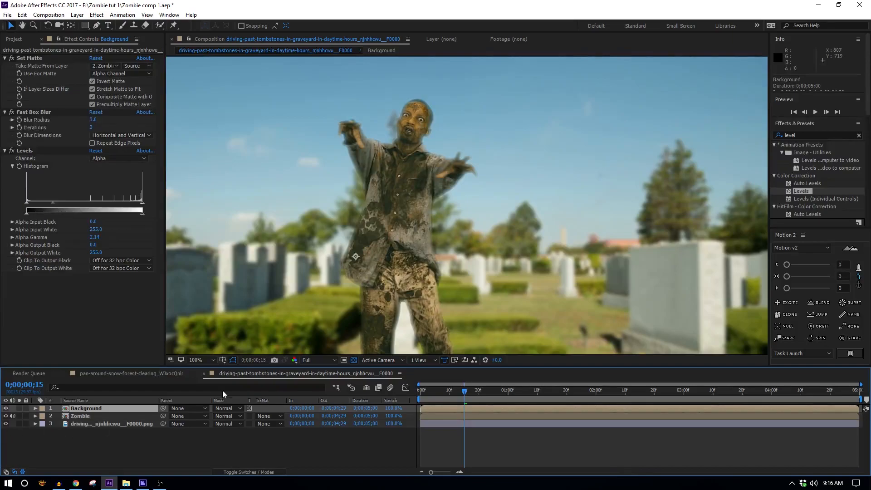
pyautogui.moveTo(630, 105); pyautogui.dragTo(546, 144)
pyautogui.moveTo(461, 234); pyautogui.dragTo(521, 239)
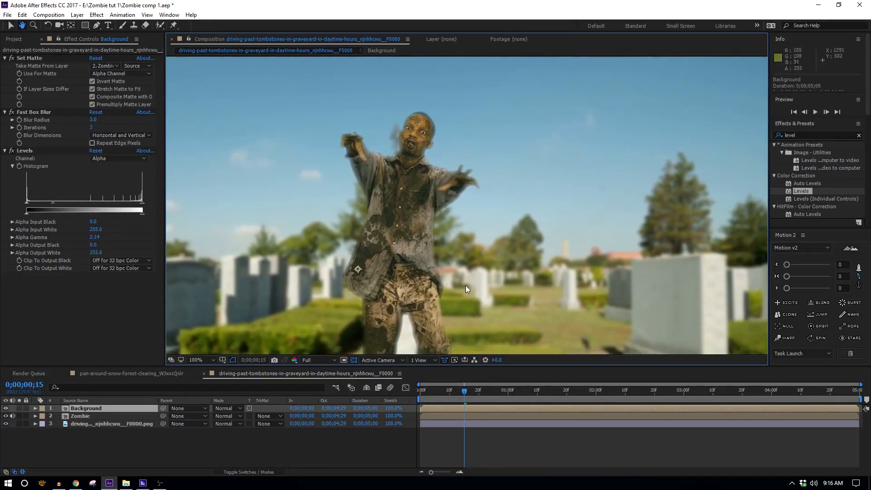
pyautogui.click(6, 423)
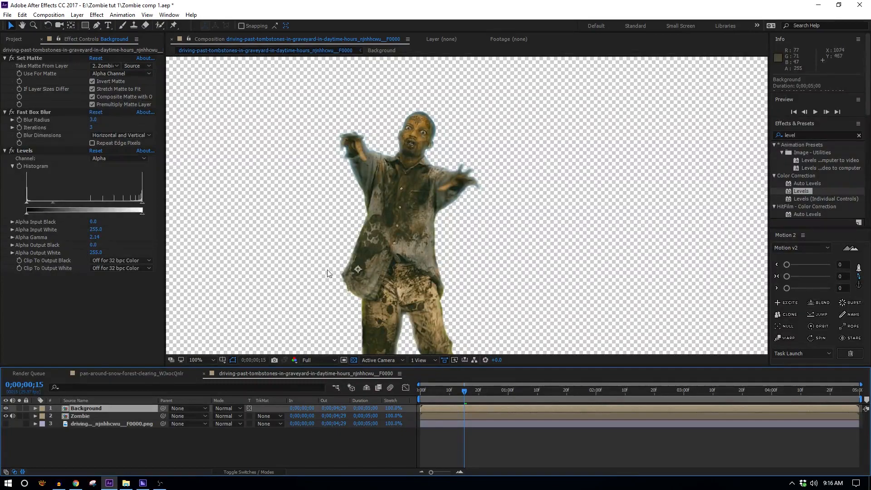
# - Set the Background layer's blending mode to Lighten and check the zombie's edges
pyautogui.click(227, 409)
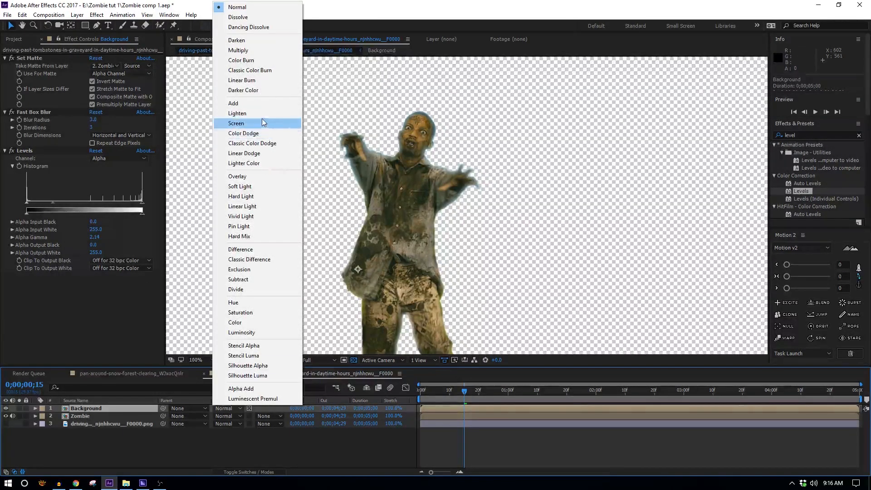
pyautogui.click(261, 118)
pyautogui.moveTo(404, 265); pyautogui.dragTo(385, 273)
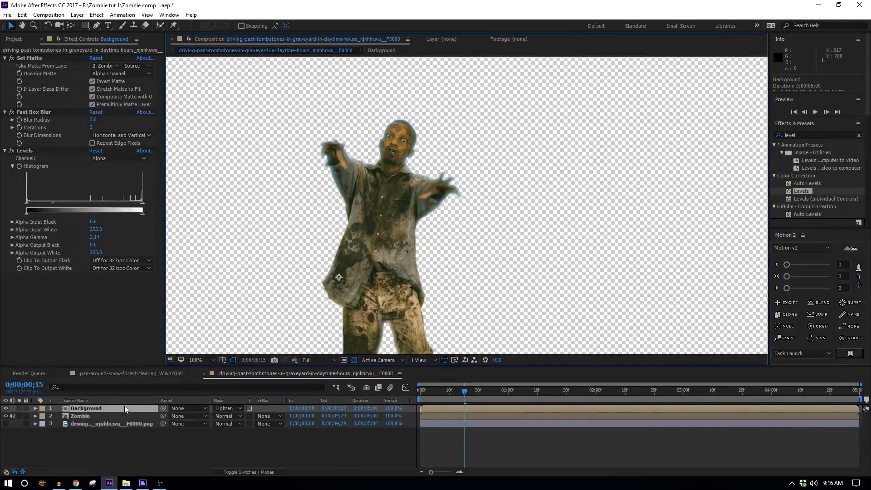
pyautogui.moveTo(388, 239)
pyautogui.mouseDown()
pyautogui.moveTo(381, 247)
pyautogui.moveTo(390, 231)
pyautogui.mouseUp()
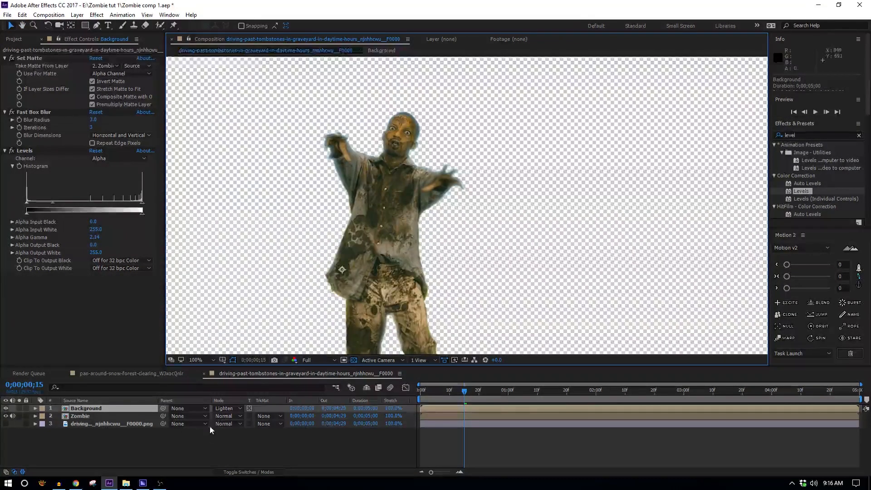
# - Compare the Screen and Lighten blending modes on the Background layer, ending on Lighten
pyautogui.click(222, 403)
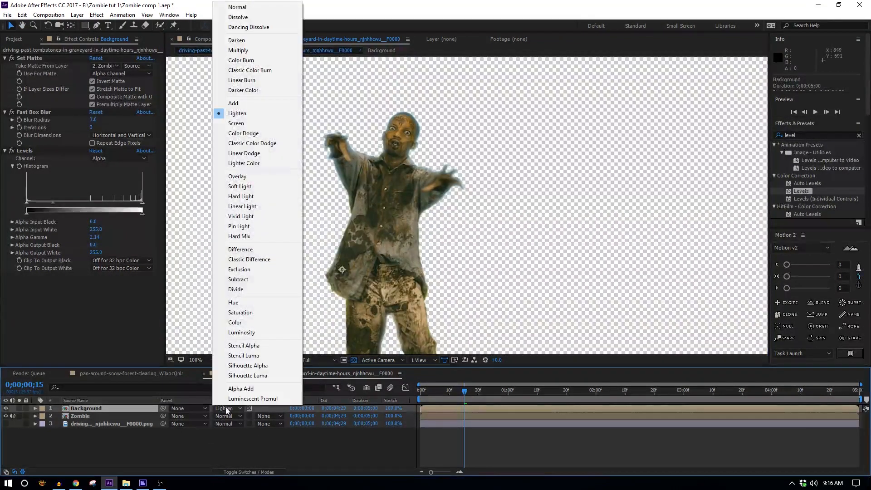
pyautogui.click(242, 126)
pyautogui.scroll(1, 374, 224)
pyautogui.moveTo(336, 260); pyautogui.dragTo(414, 295)
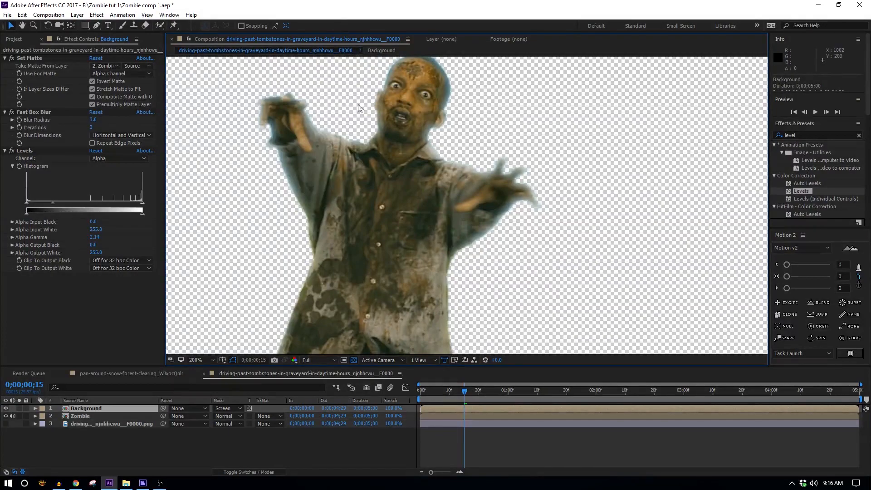
pyautogui.click(227, 408)
pyautogui.click(249, 112)
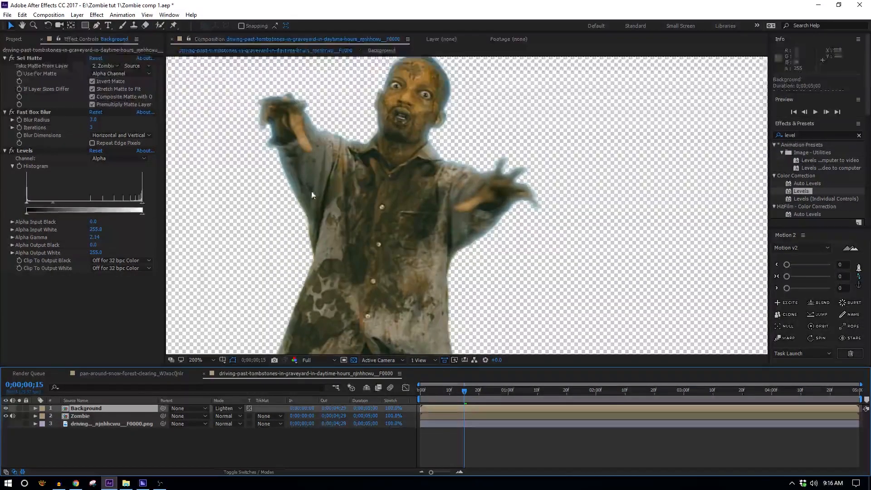
pyautogui.click(229, 409)
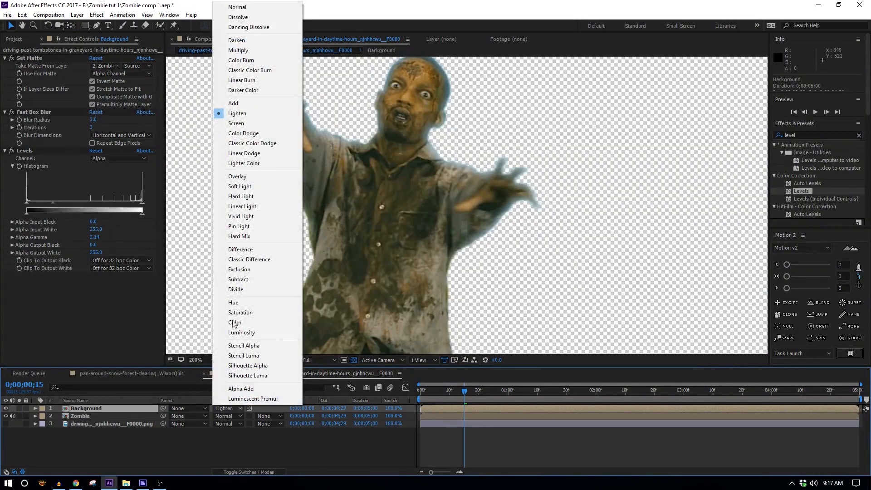
pyautogui.click(247, 126)
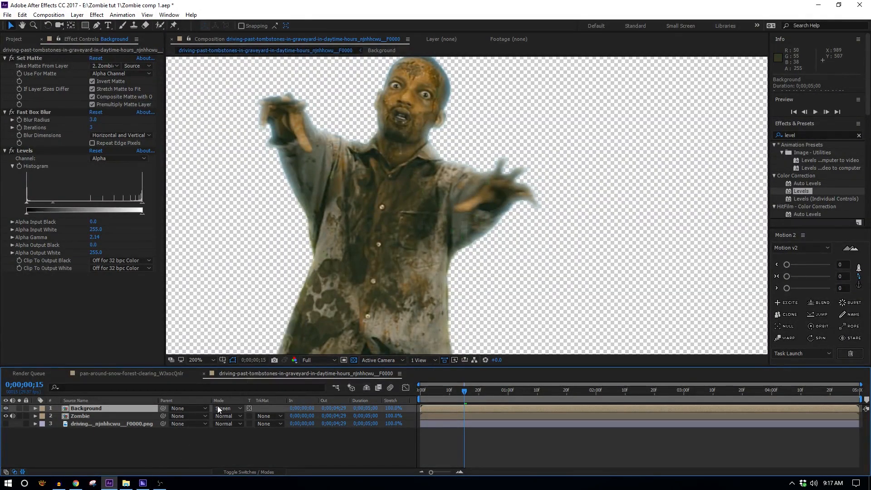
pyautogui.click(220, 408)
pyautogui.click(255, 113)
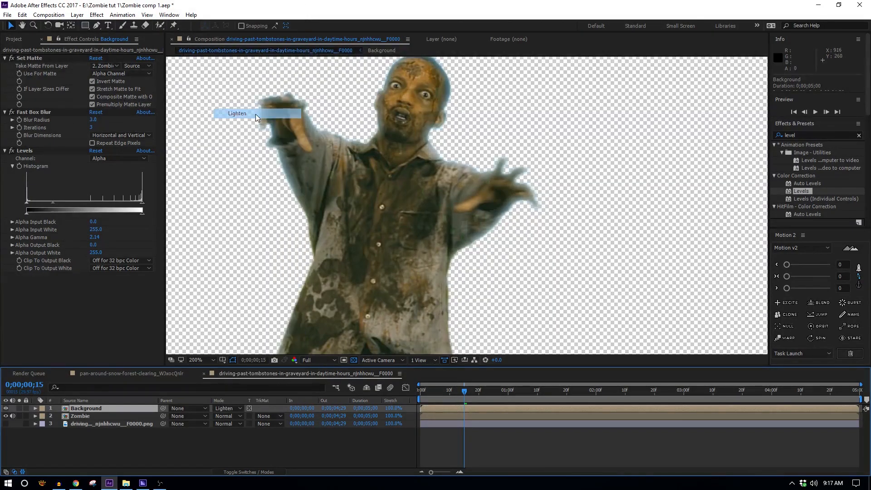
# - Draw a wide rectangular mask on the Background layer around the zombie's lower legs and ground shadow, and invert it
pyautogui.moveTo(394, 338); pyautogui.dragTo(427, 175)
pyautogui.scroll(-2, 428, 259)
pyautogui.moveTo(461, 296); pyautogui.dragTo(440, 242)
pyautogui.scroll(2, 427, 276)
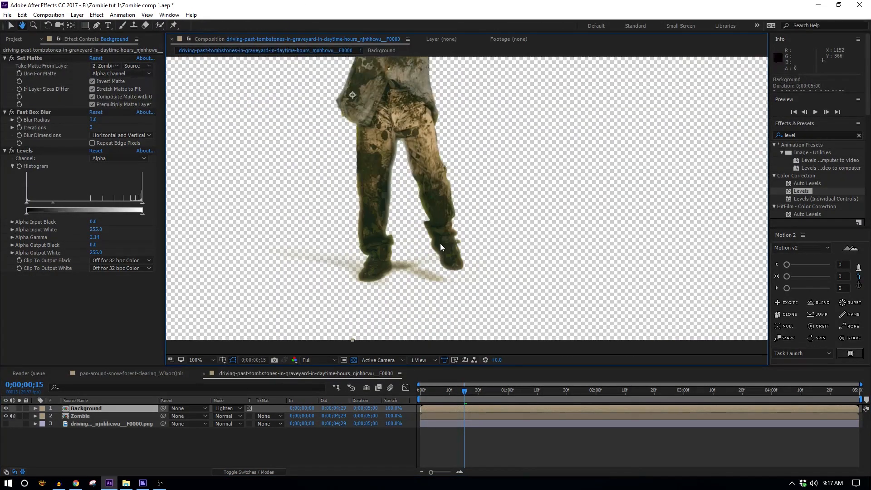
pyautogui.moveTo(393, 301); pyautogui.dragTo(435, 220)
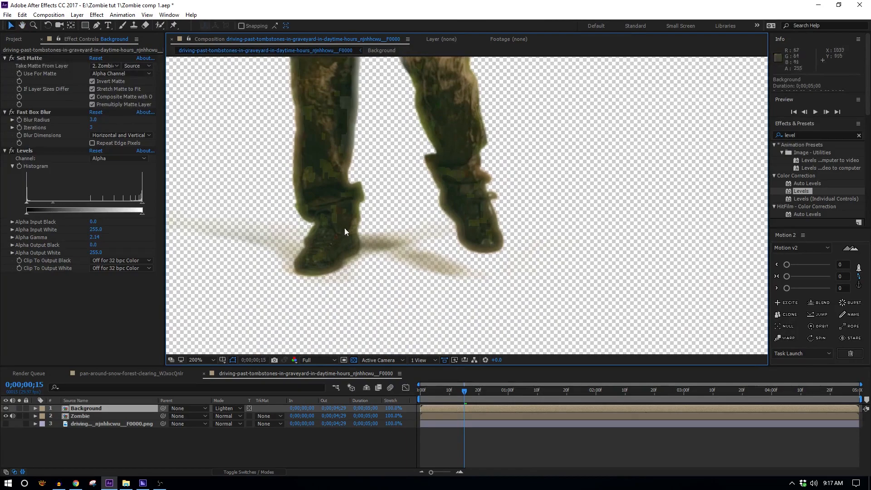
pyautogui.scroll(-1, 373, 225)
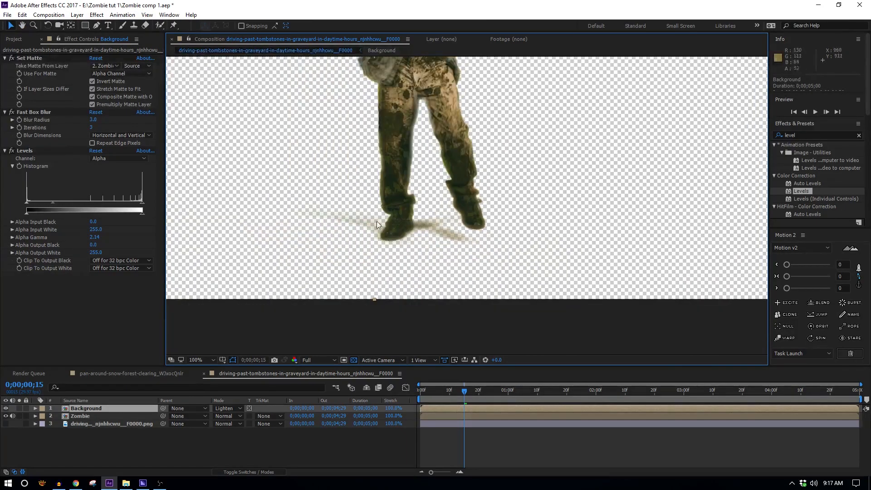
pyautogui.click(85, 26)
pyautogui.moveTo(177, 324); pyautogui.dragTo(561, 159)
pyautogui.moveTo(605, 144); pyautogui.dragTo(701, 130)
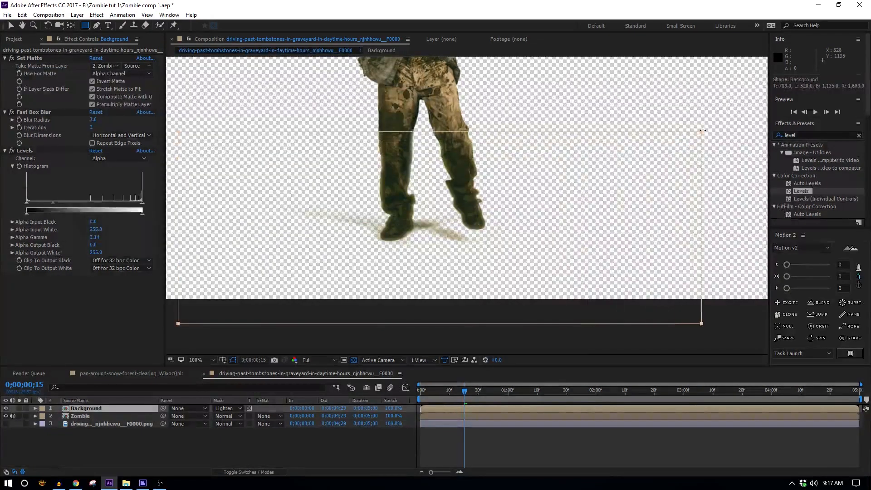
pyautogui.click(246, 423)
# - Feather the Background layer's mask by 181 pixels and set the layer's opacity to 99%
pyautogui.press('f')
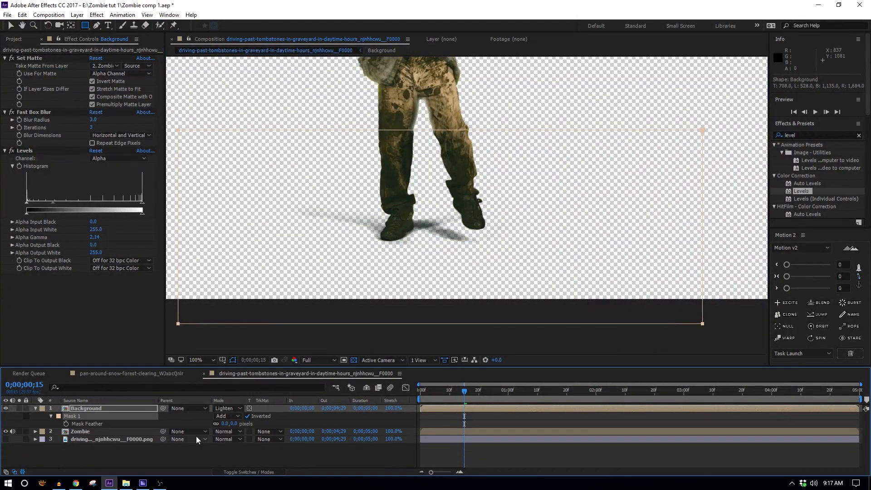
pyautogui.moveTo(232, 424); pyautogui.dragTo(291, 411)
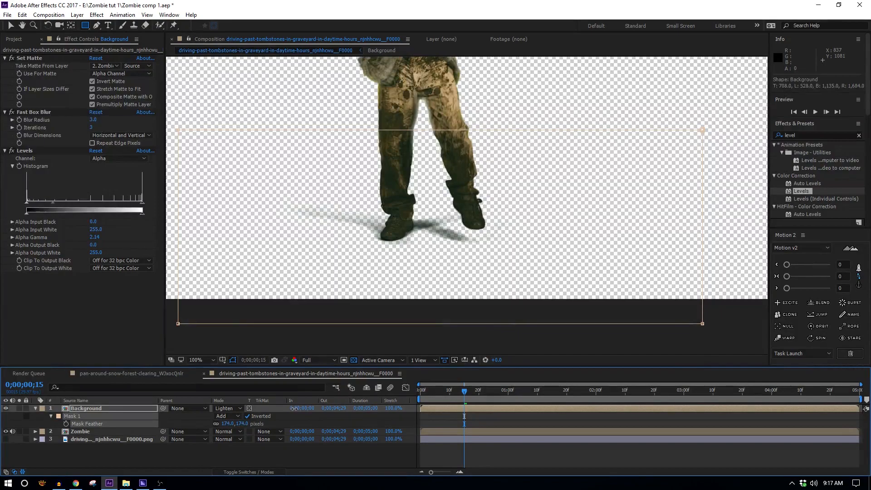
pyautogui.scroll(8, 415, 129)
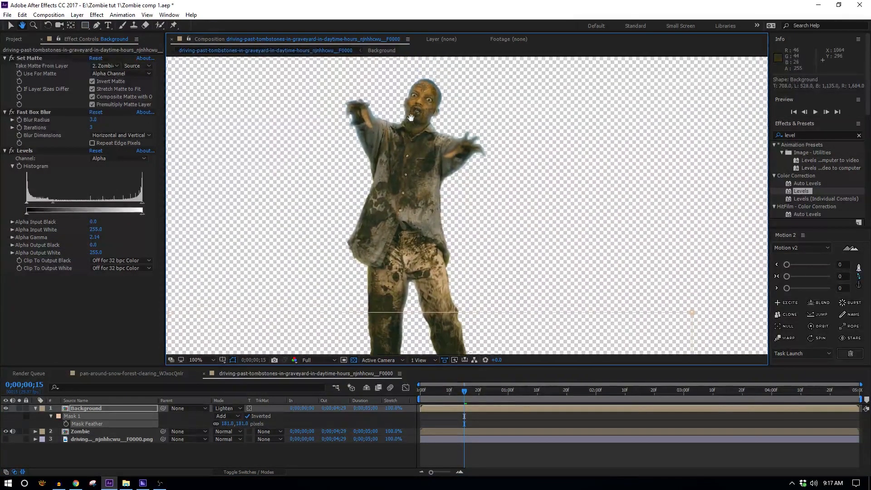
pyautogui.moveTo(410, 118); pyautogui.dragTo(410, 107)
pyautogui.press('t')
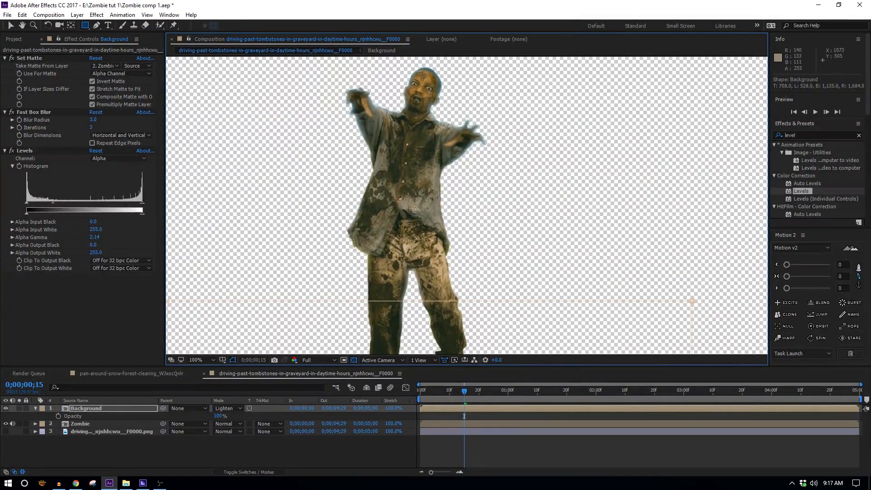
pyautogui.moveTo(218, 416); pyautogui.dragTo(214, 416)
# - Pre-compose the Background and Zombie layers together
pyautogui.click(86, 437)
pyautogui.click(78, 423)
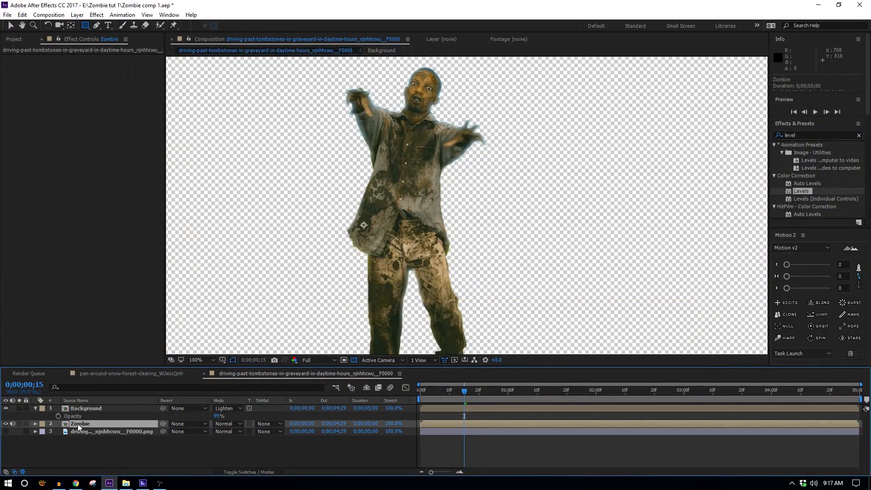
pyautogui.keyDown('ctrl'); pyautogui.click(81, 409); pyautogui.keyUp('ctrl')
pyautogui.hotkey('ctrl', 'shift', 'c')
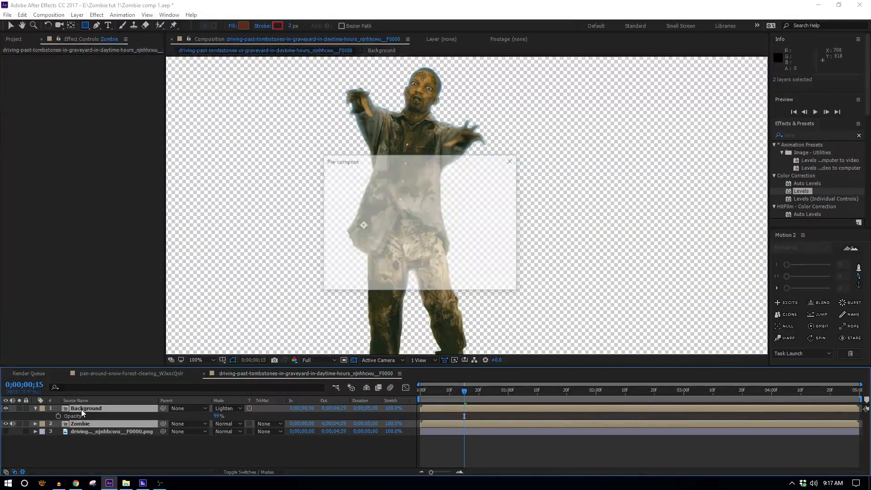
pyautogui.click(435, 278)
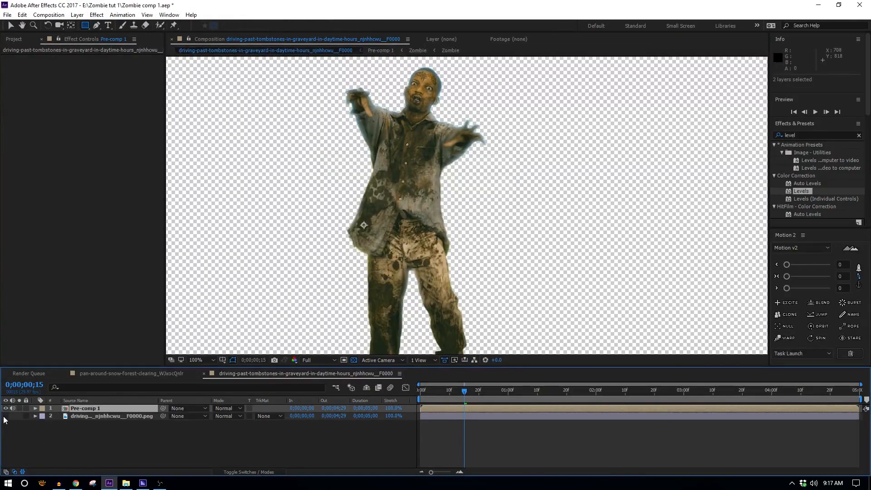
# - Show the graveyard image layer and toggle the pre-composed zombie's visibility to check how its edges blend with the sky and trees
pyautogui.click(6, 416)
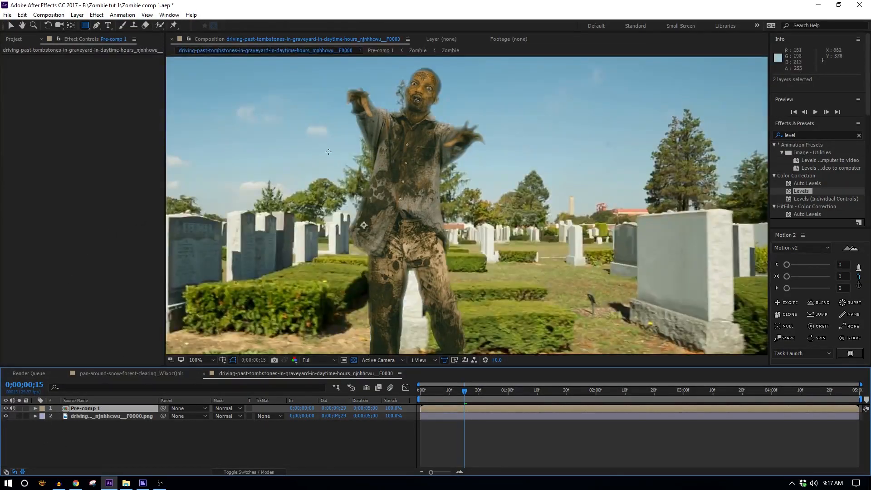
pyautogui.scroll(-2, 413, 237)
pyautogui.scroll(4, 446, 168)
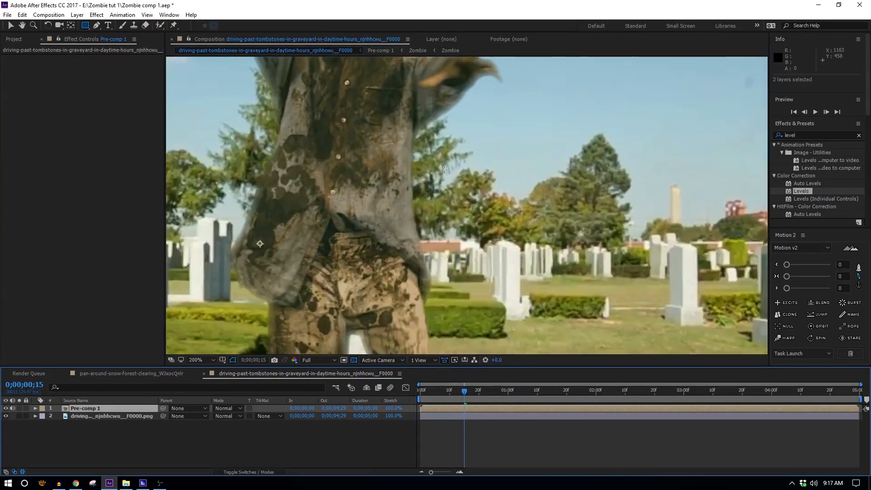
pyautogui.press('v')
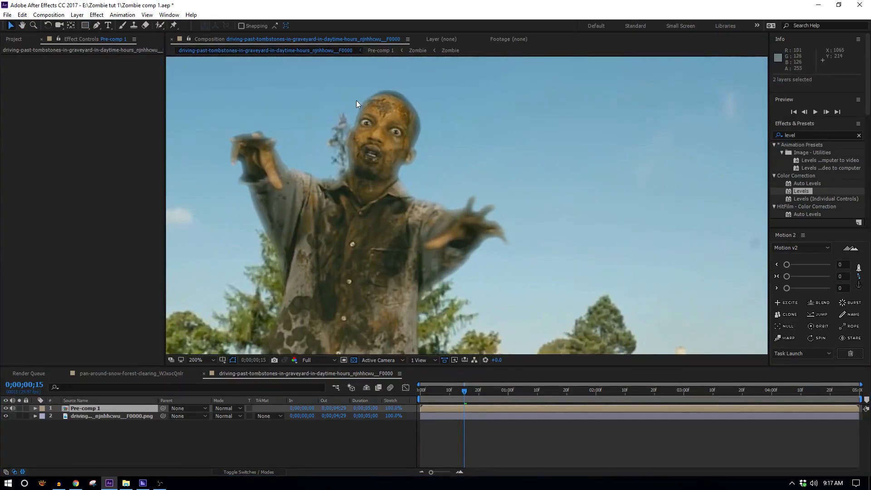
pyautogui.click(5, 407)
pyautogui.click(6, 408)
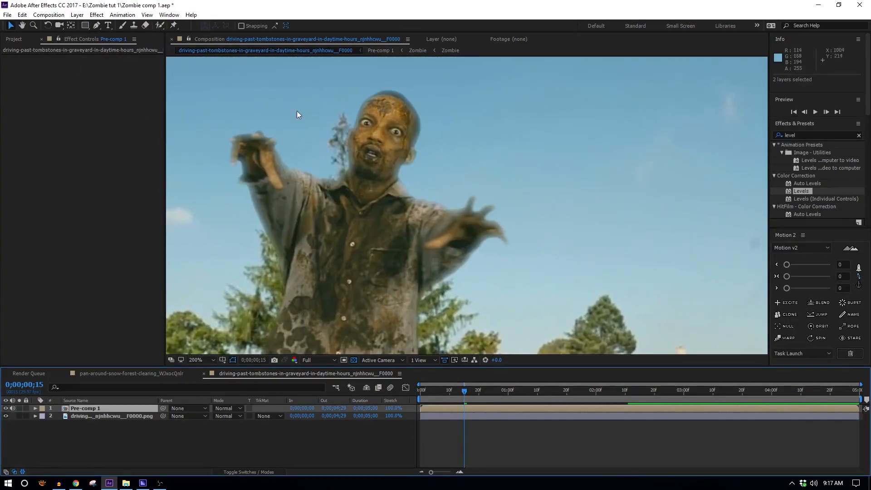
pyautogui.press('h')
pyautogui.moveTo(453, 286); pyautogui.dragTo(309, 239)
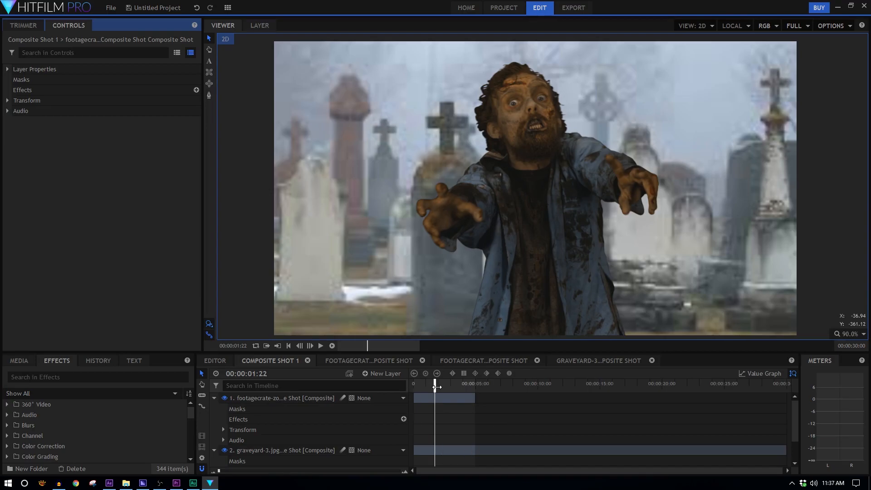
# - Find the Light Wrap effect and apply it to the zombie composite layer in Composite Shot 1
pyautogui.moveTo(435, 384); pyautogui.dragTo(471, 387)
pyautogui.moveTo(425, 413); pyautogui.dragTo(434, 386)
pyautogui.click(82, 377)
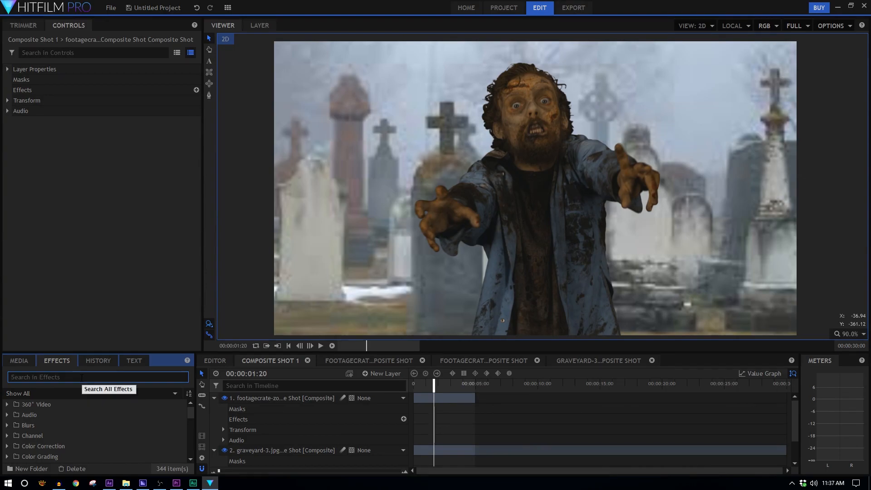
pyautogui.write('wr')
pyautogui.moveTo(70, 425); pyautogui.dragTo(283, 398)
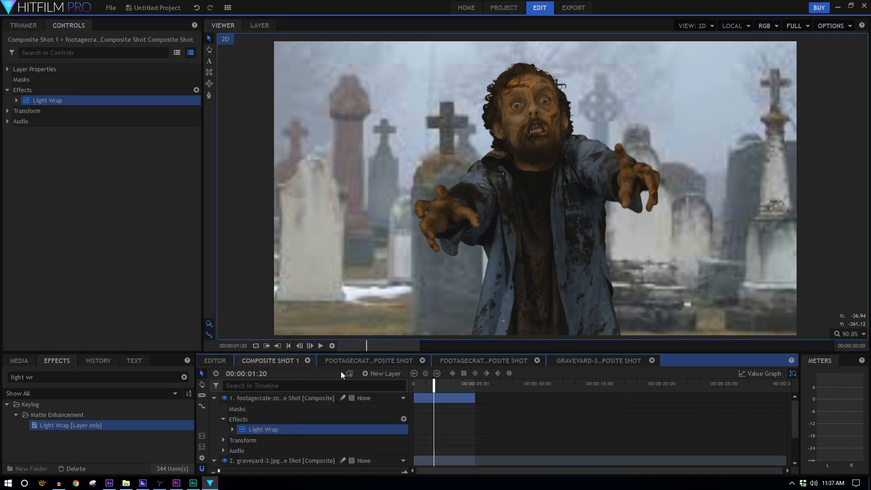
# - Set the Light Wrap's source layer to the graveyard-3 composite shot, its radius to 52.4 and its opacity to 0.96
pyautogui.click(17, 100)
pyautogui.click(132, 110)
pyautogui.click(132, 129)
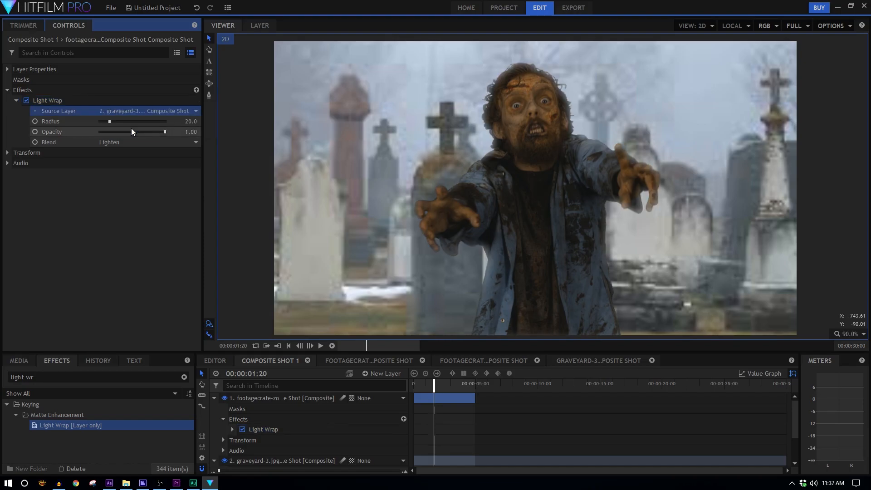
pyautogui.moveTo(110, 120); pyautogui.dragTo(161, 132)
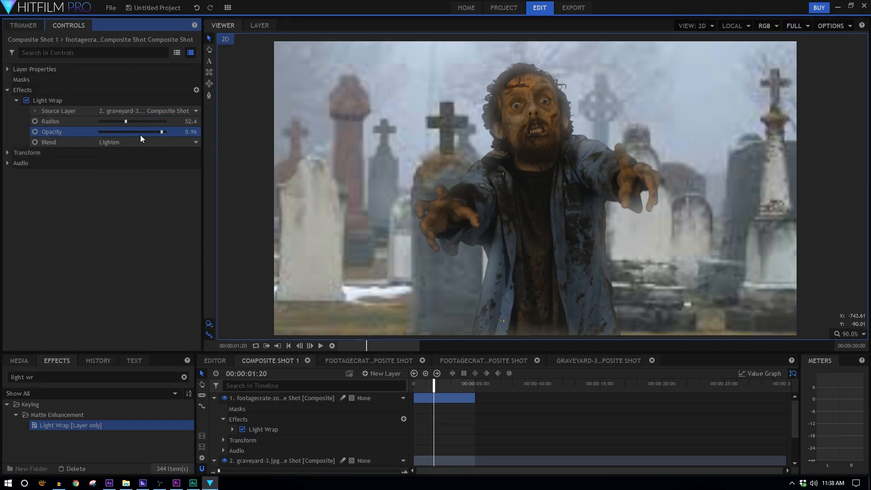
# - Try the Overlay blend mode on the Light Wrap effect and undo the change
pyautogui.click(136, 143)
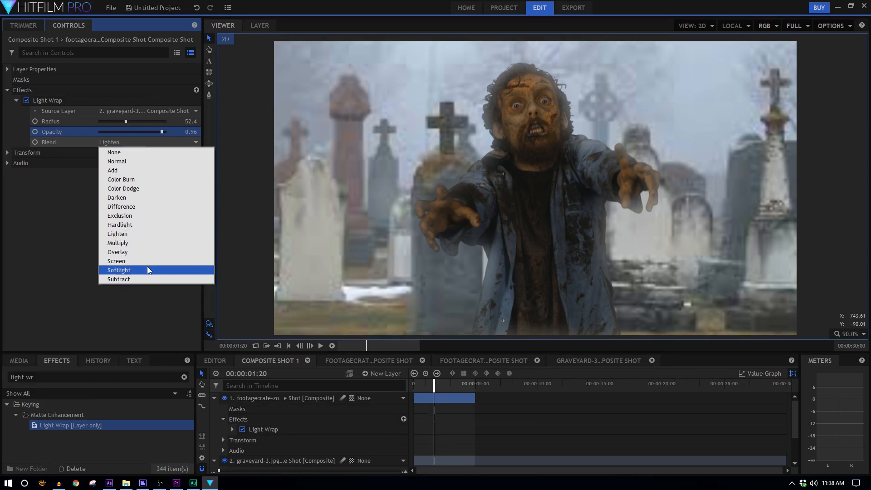
pyautogui.click(142, 255)
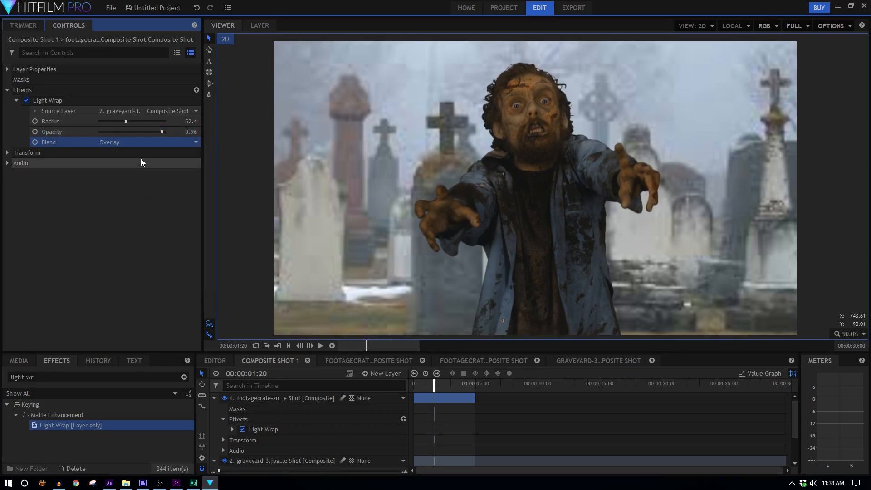
pyautogui.hotkey('ctrl', 'z')
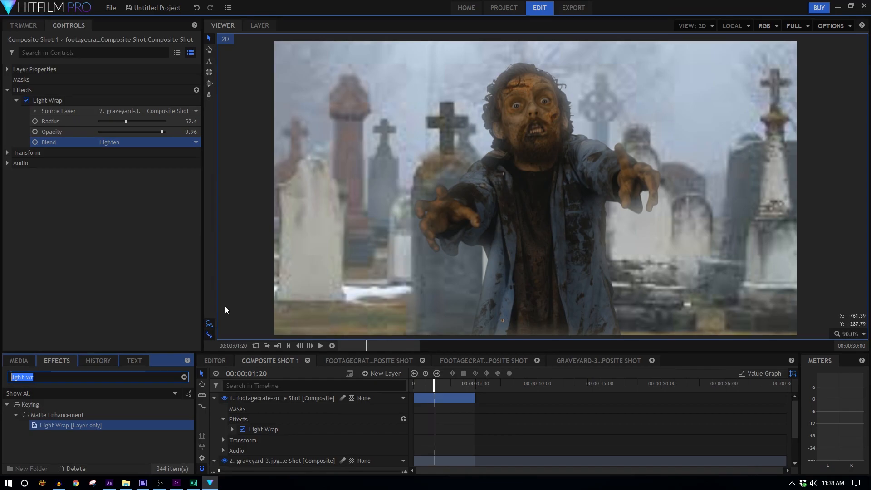
# - Apply the Grading Transfer effect to the zombie composite layer and take its grading from the graveyard-3 composite shot
pyautogui.write('grading')
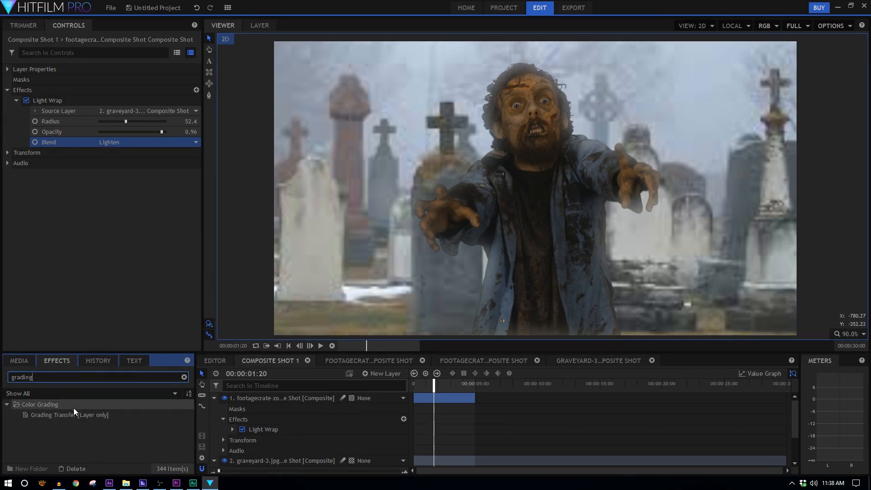
pyautogui.moveTo(78, 418); pyautogui.dragTo(287, 401)
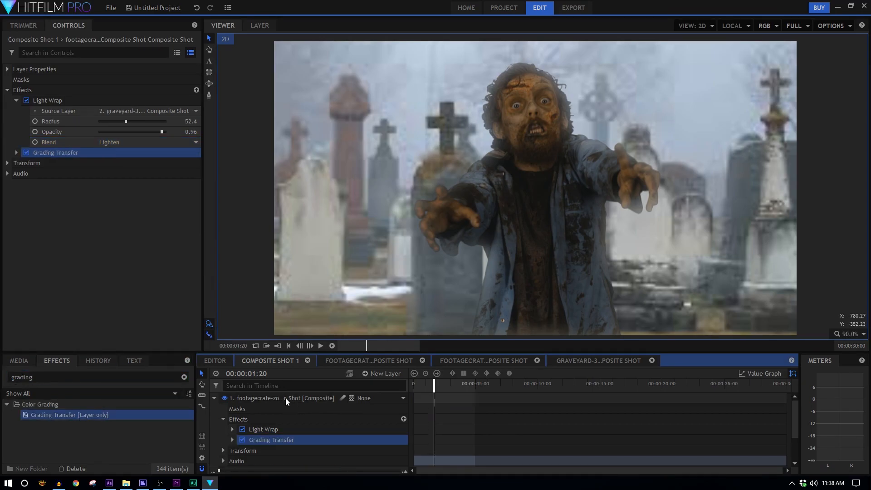
pyautogui.click(16, 153)
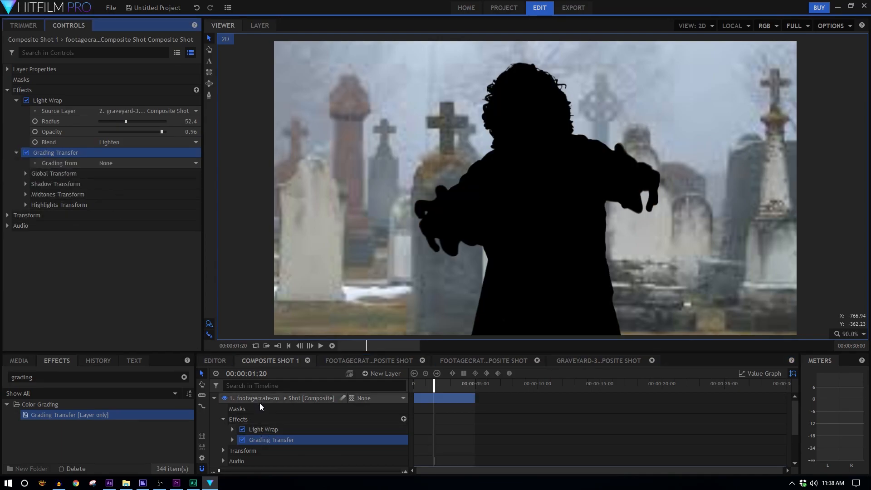
pyautogui.click(147, 164)
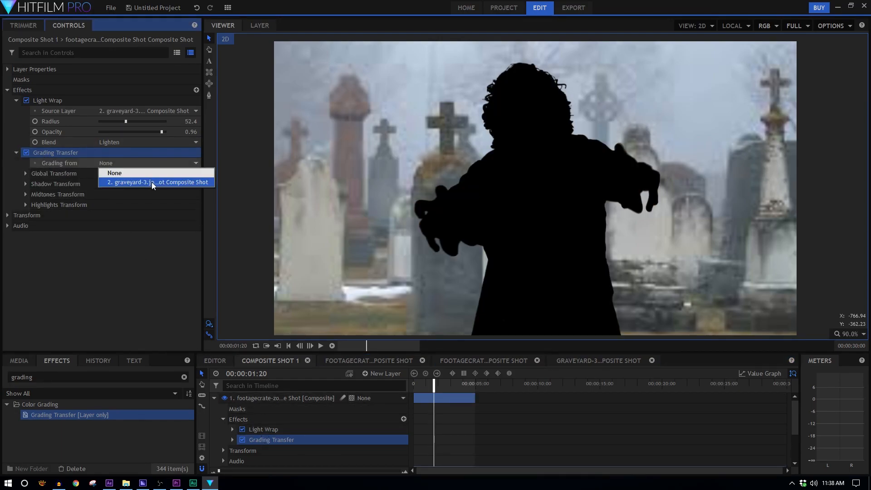
pyautogui.click(152, 183)
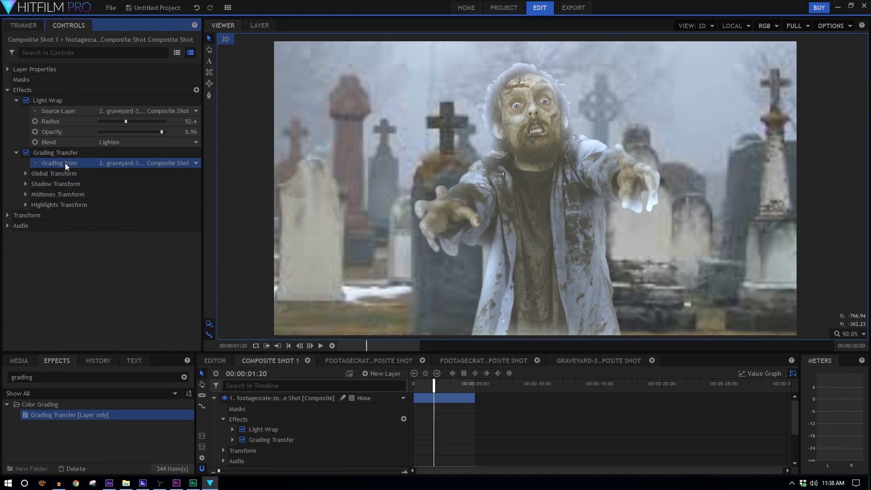
# - Move Grading Transfer above Light Wrap in the zombie layer's effect order and preview nearby frames
pyautogui.moveTo(68, 153); pyautogui.dragTo(76, 101)
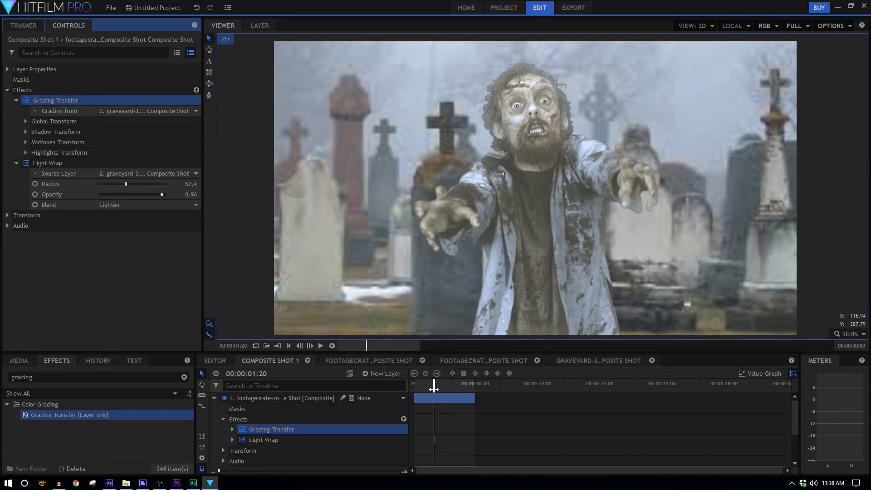
pyautogui.moveTo(433, 389); pyautogui.dragTo(437, 388)
pyautogui.moveTo(464, 208); pyautogui.dragTo(43, 110)
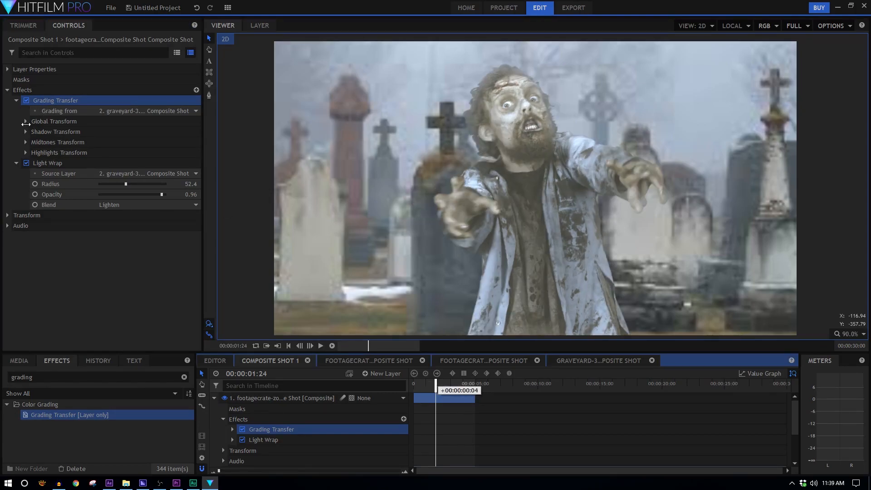
# - In Grading Transfer's Global Transform, set the brightness shift to 56% and the chrominance shift to 38%
pyautogui.click(26, 121)
pyautogui.click(123, 132)
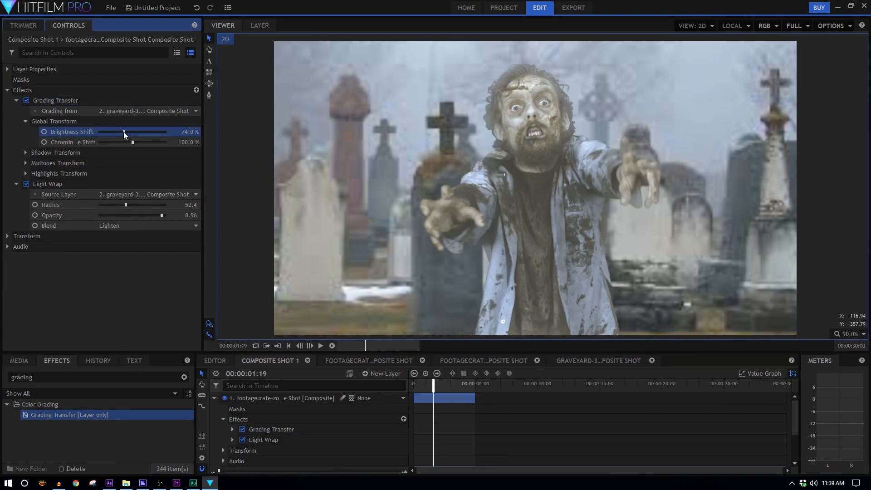
pyautogui.click(119, 143)
pyautogui.click(115, 142)
pyautogui.click(118, 132)
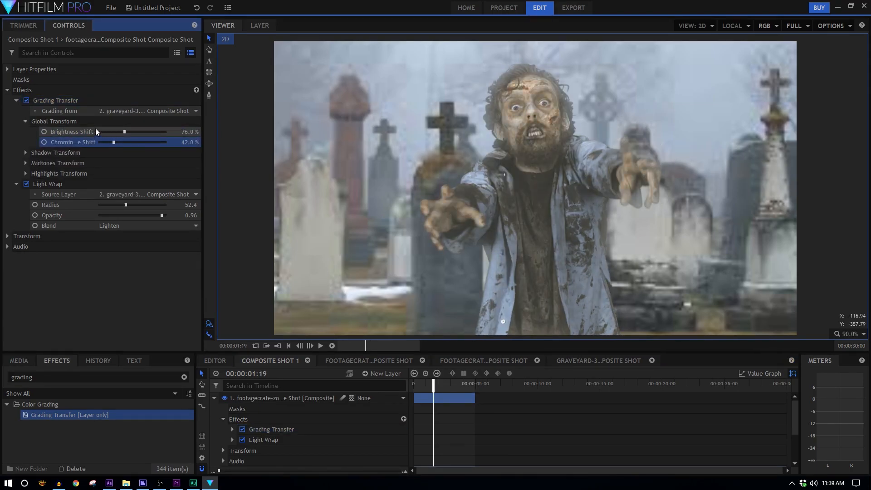
pyautogui.click(115, 142)
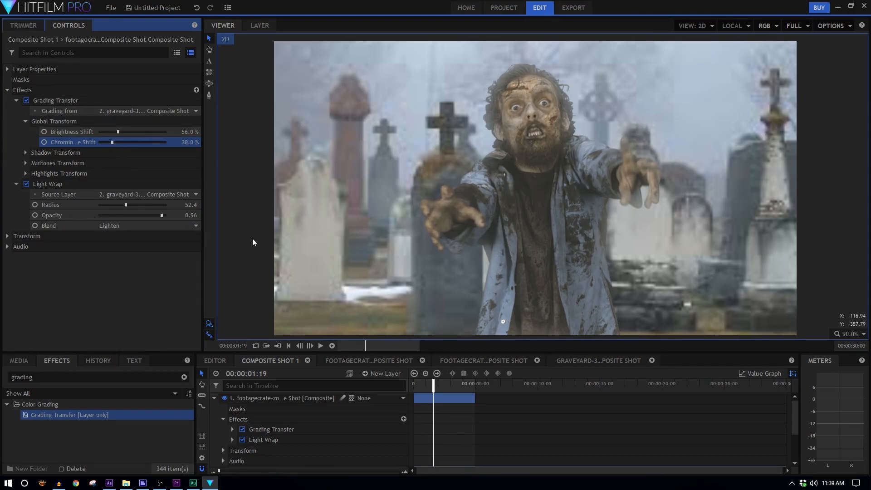
# - Select the Light Wrap effect on the zombie composite layer
pyautogui.click(59, 183)
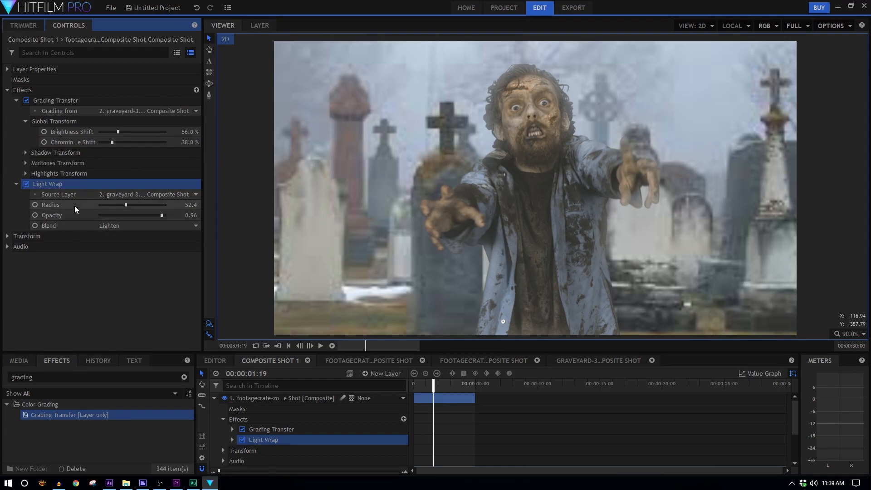